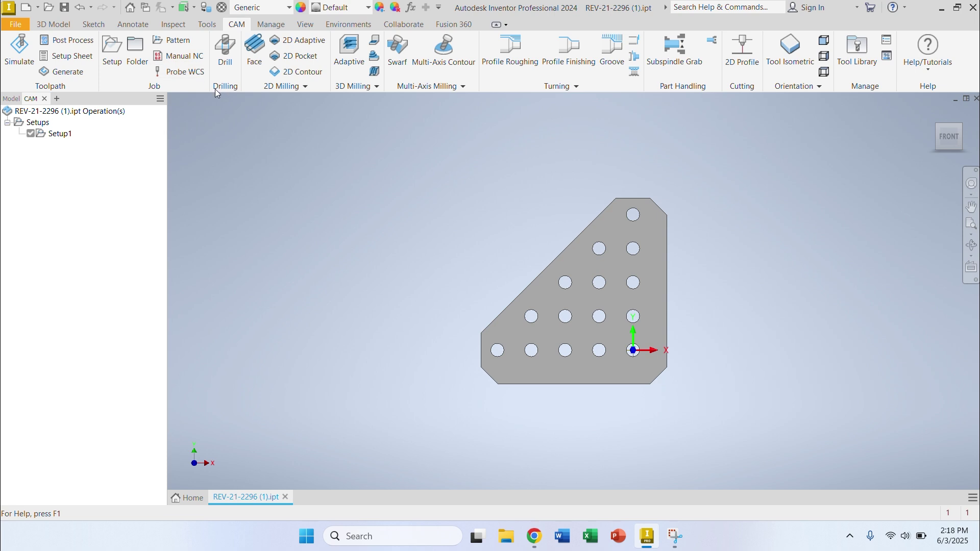
# Select Setup1 and examine its stock box around the part in isometric and front views.
pyautogui.click(71, 136)
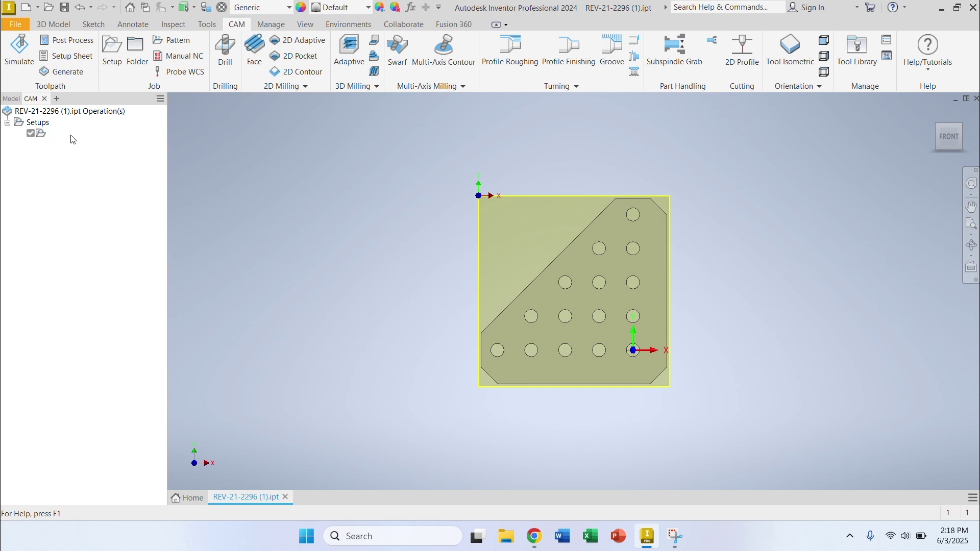
pyautogui.rightClick(72, 137)
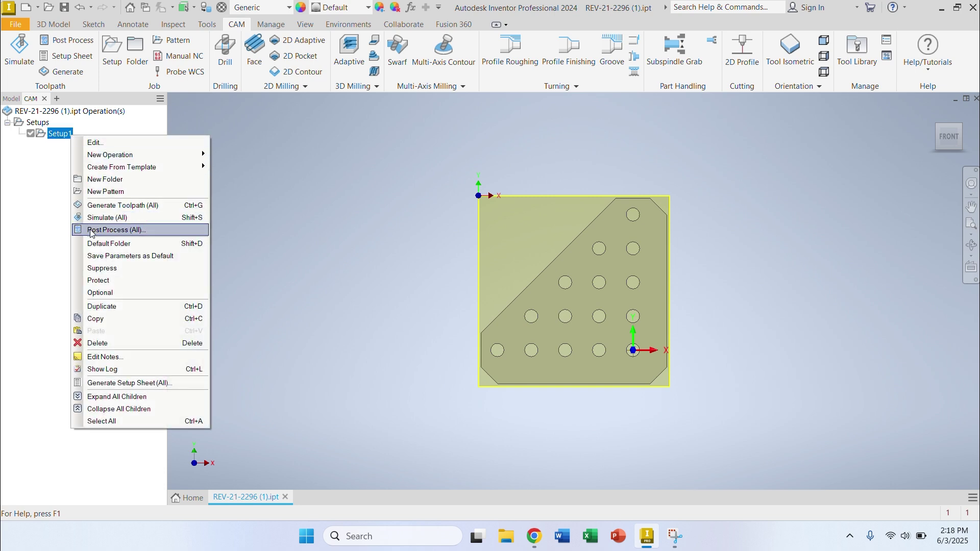
pyautogui.click(120, 218)
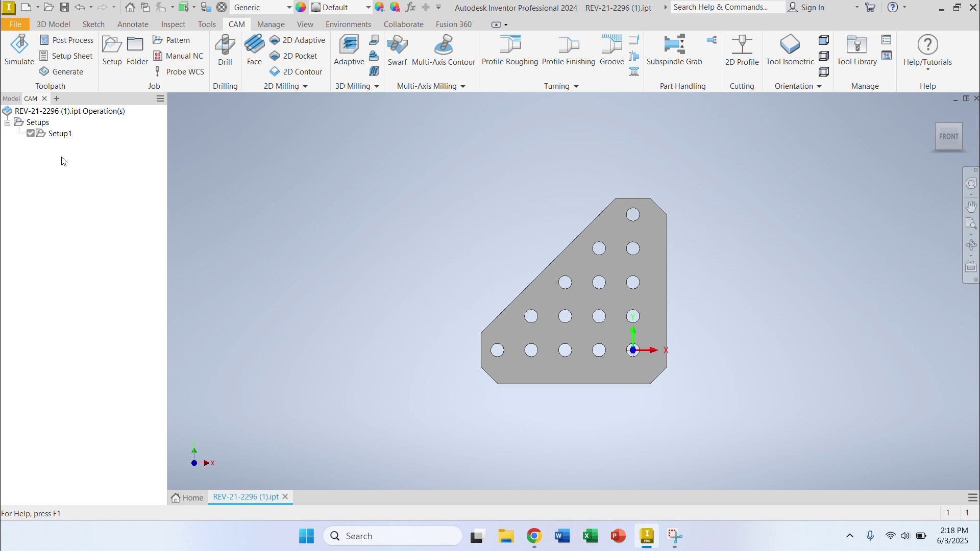
pyautogui.click(56, 138)
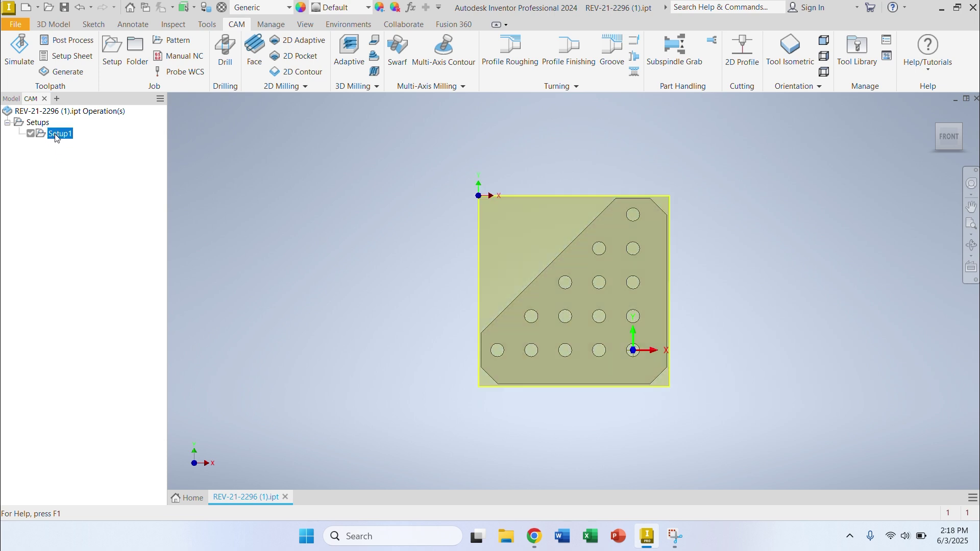
pyautogui.click(961, 128)
pyautogui.scroll(-5, 638, 247)
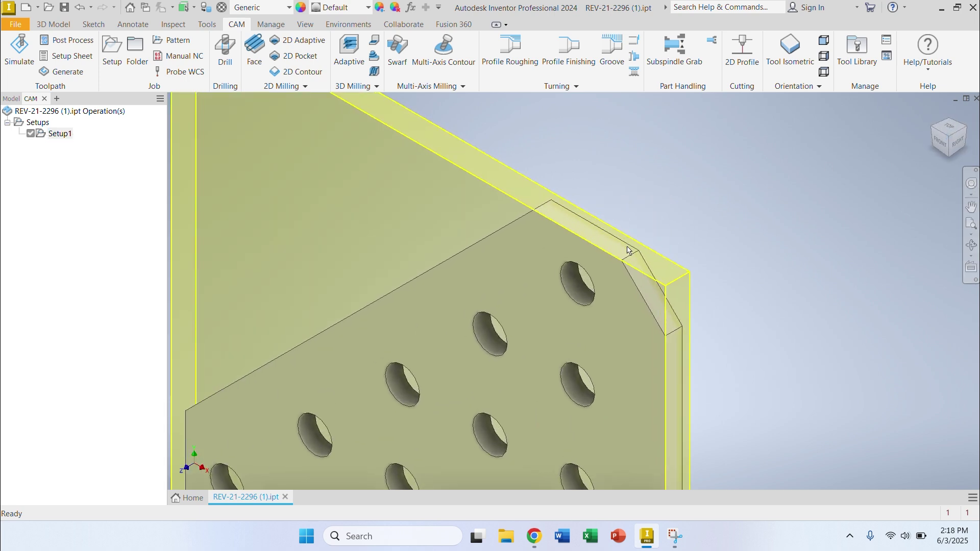
pyautogui.scroll(5, 629, 250)
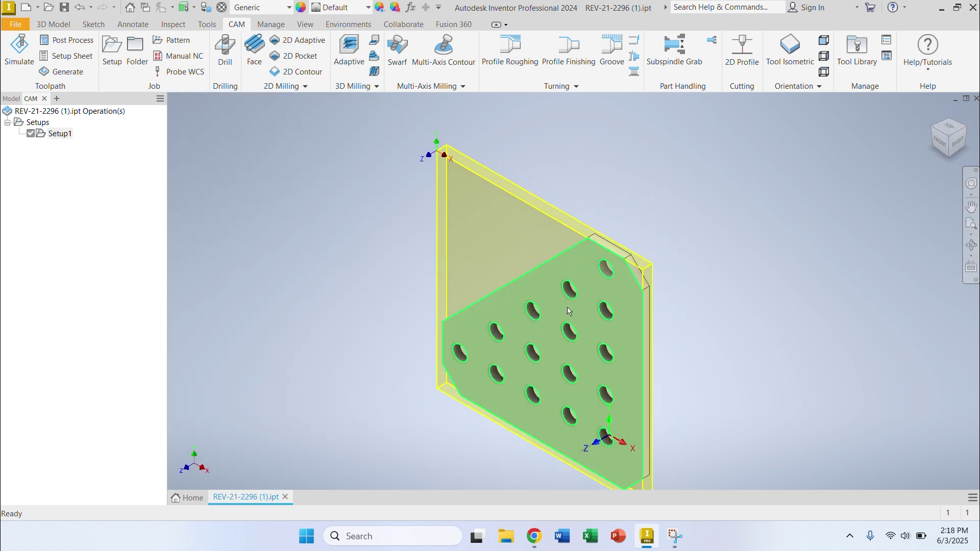
pyautogui.click(941, 142)
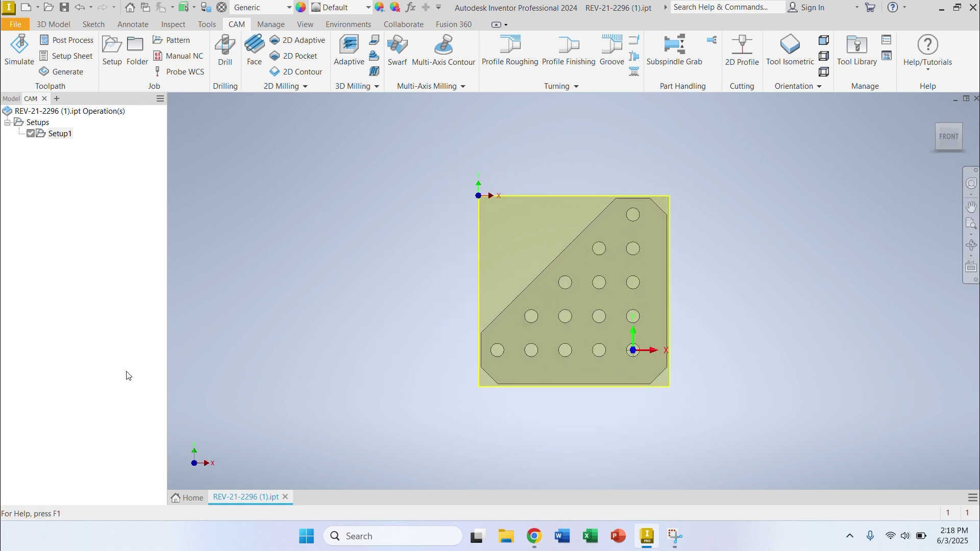
pyautogui.click(362, 86)
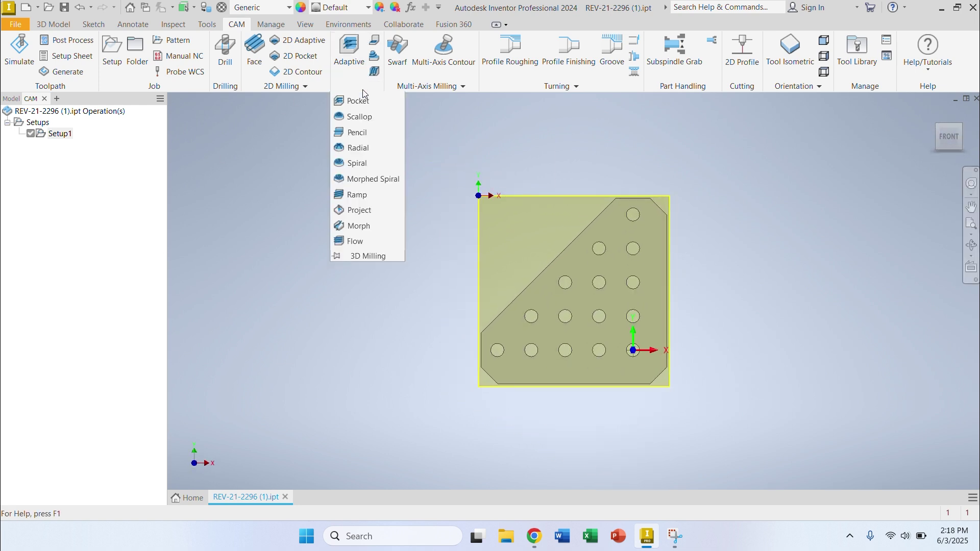
pyautogui.click(312, 90)
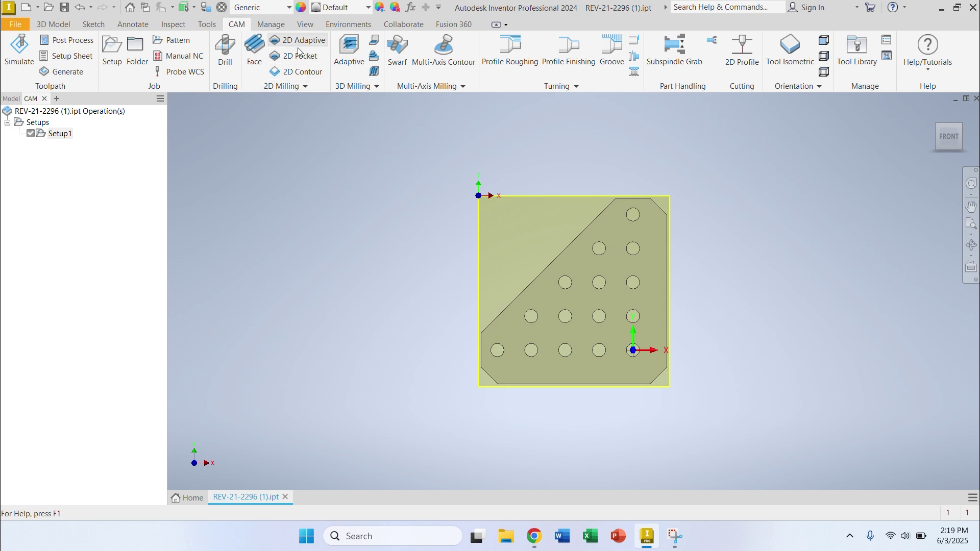
pyautogui.click(295, 88)
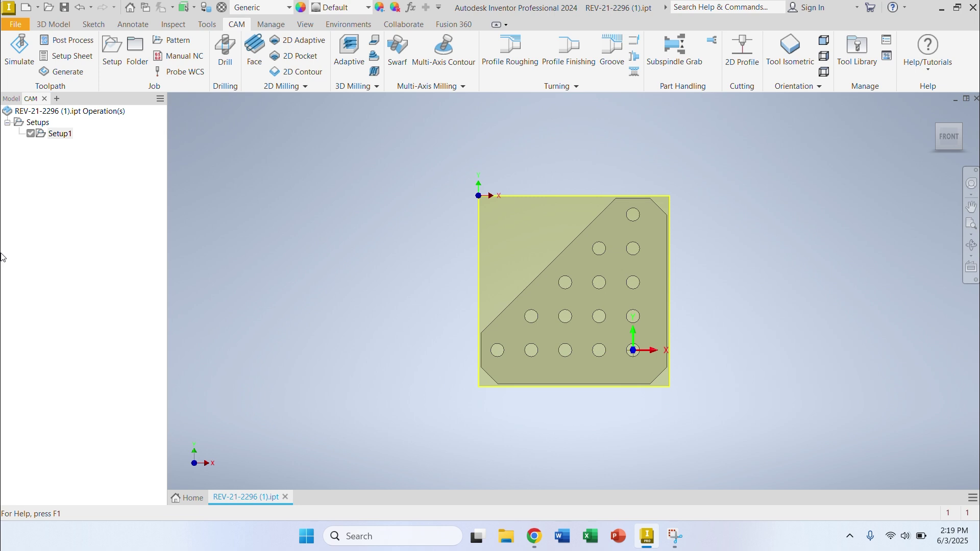
# Create a bore operation in Setup1 from the "final brace bore" template.
pyautogui.click(59, 133)
pyautogui.doubleClick(60, 135)
pyautogui.rightClick(60, 134)
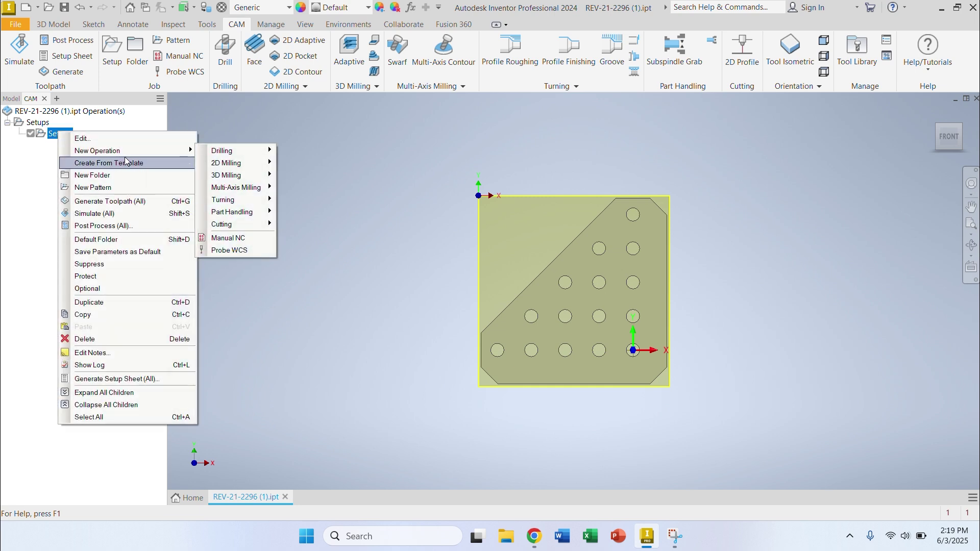
pyautogui.moveTo(130, 163)
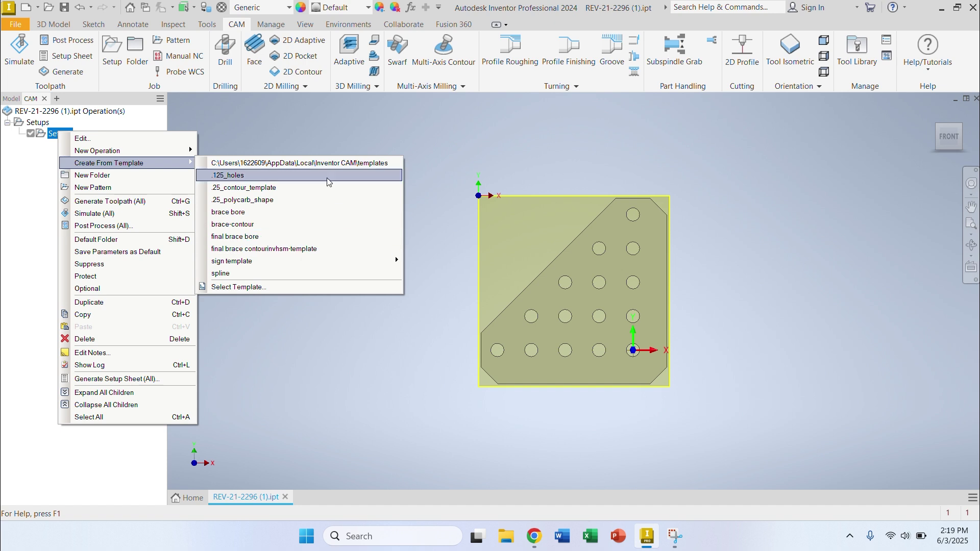
pyautogui.click(352, 236)
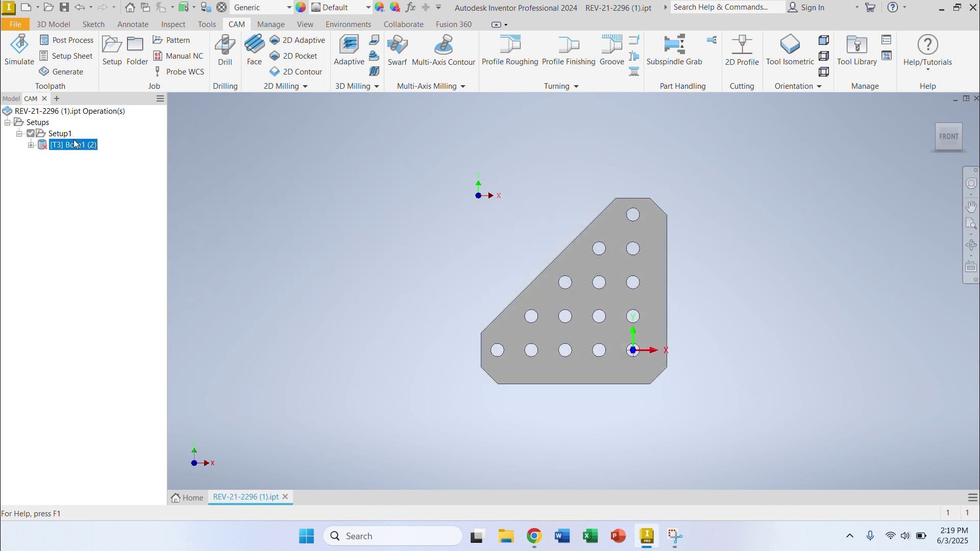
# Open the new bore operation for editing and inspect its assigned tool without changing it.
pyautogui.doubleClick(74, 147)
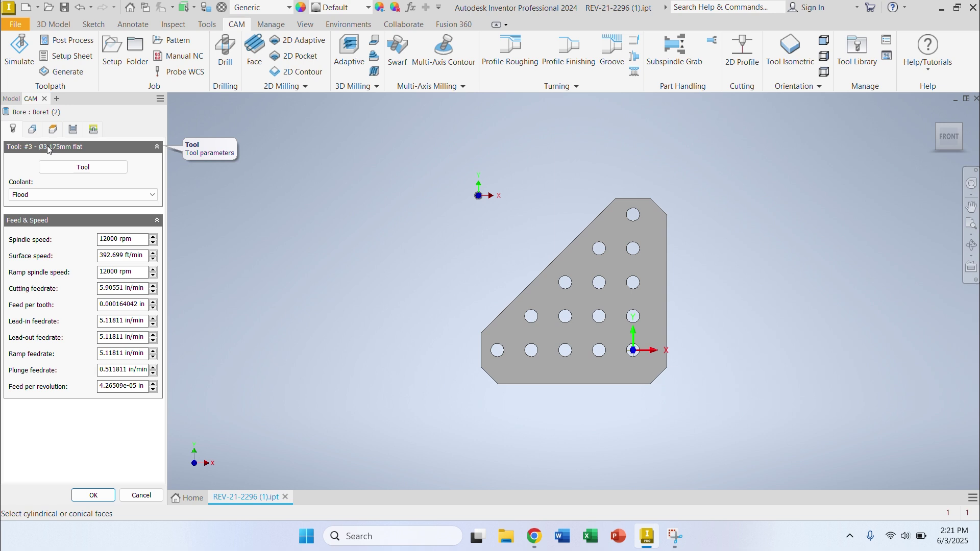
pyautogui.click(60, 170)
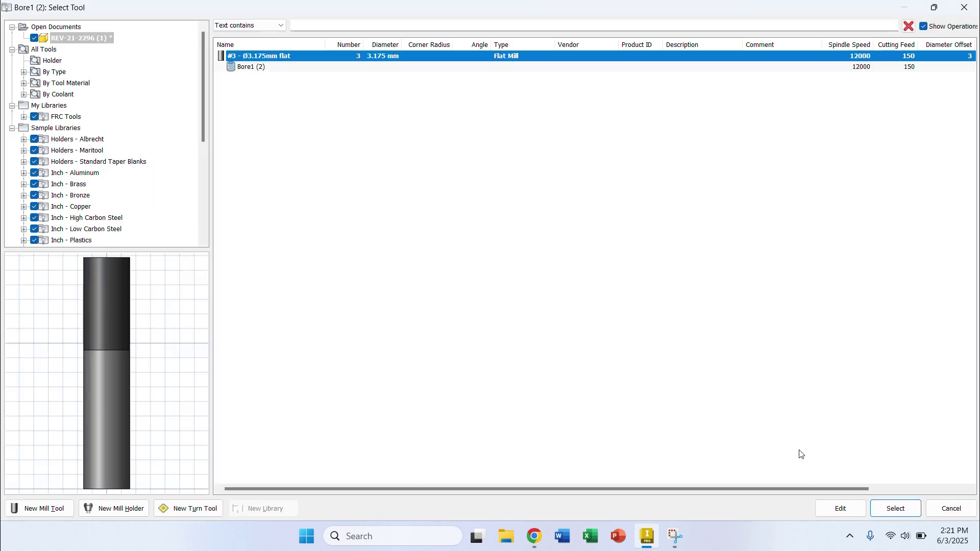
pyautogui.click(951, 508)
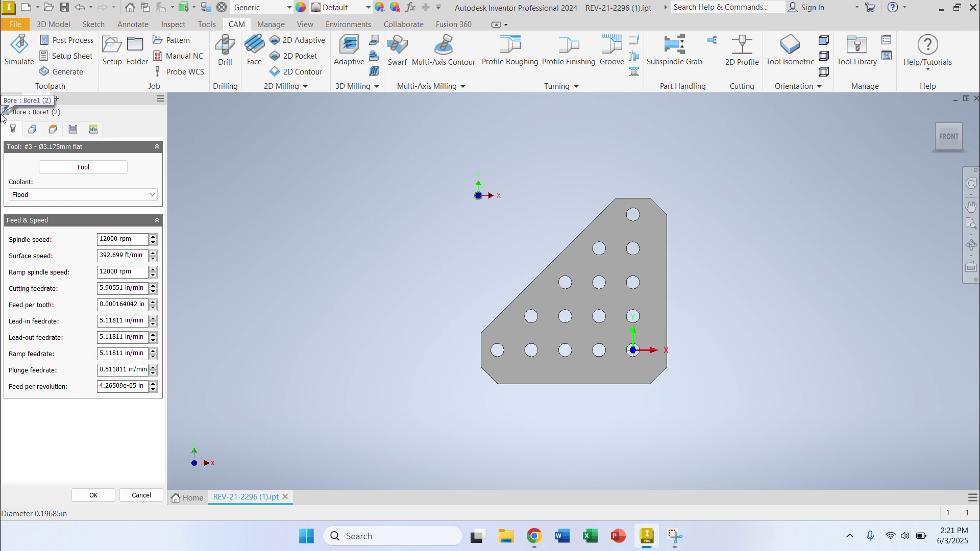
# Select the circular faces of the six holes in the plate's upper three rows as the bore geometry.
pyautogui.click(32, 134)
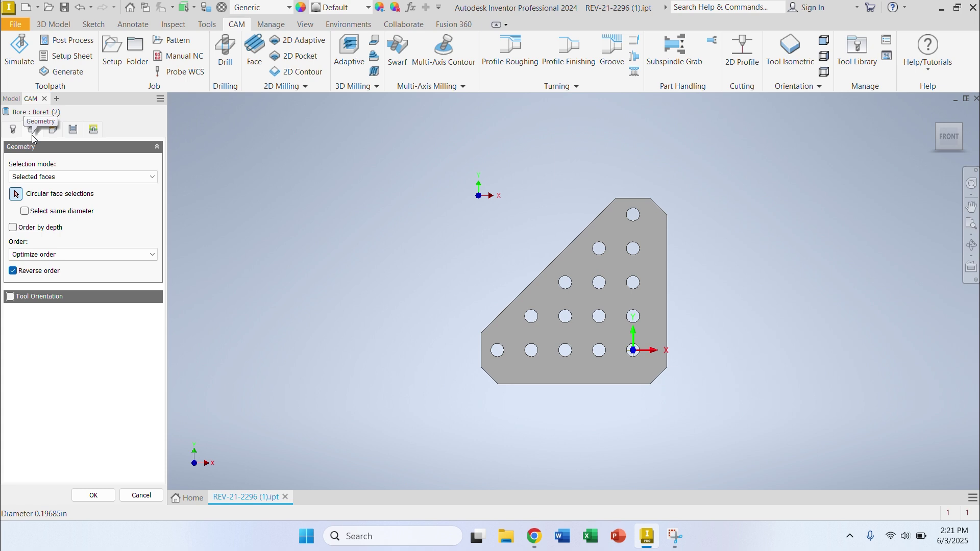
pyautogui.scroll(-1, 644, 384)
pyautogui.scroll(3, 645, 384)
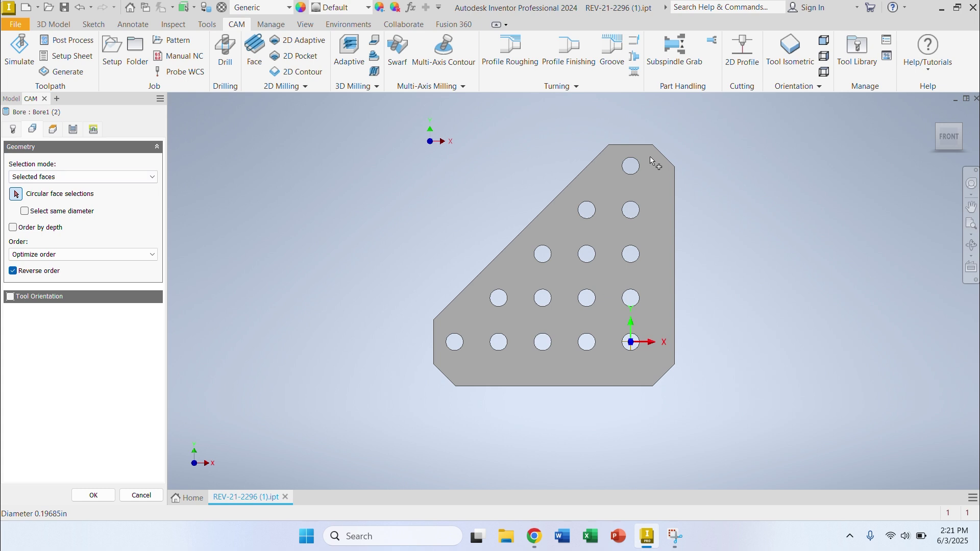
pyautogui.click(640, 170)
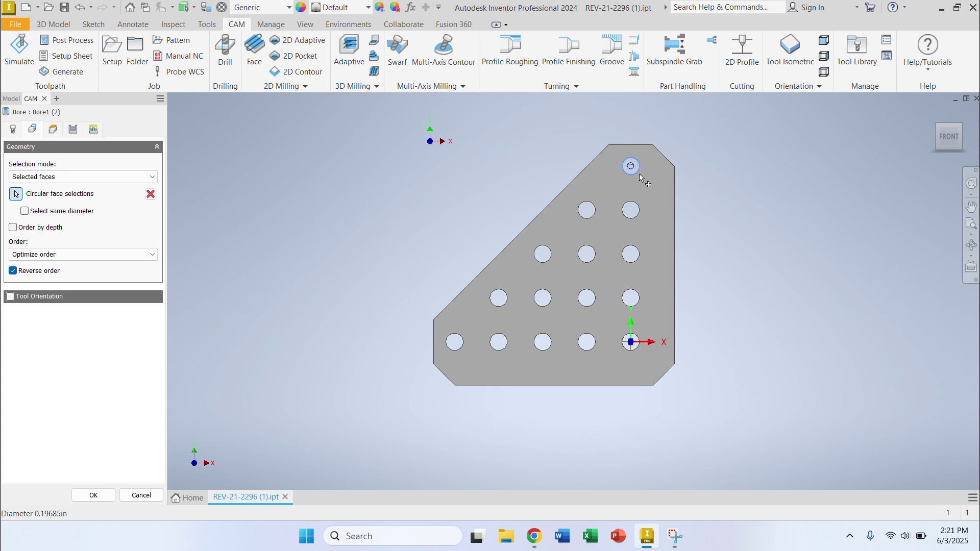
pyautogui.click(638, 209)
pyautogui.click(586, 211)
pyautogui.scroll(5, 633, 179)
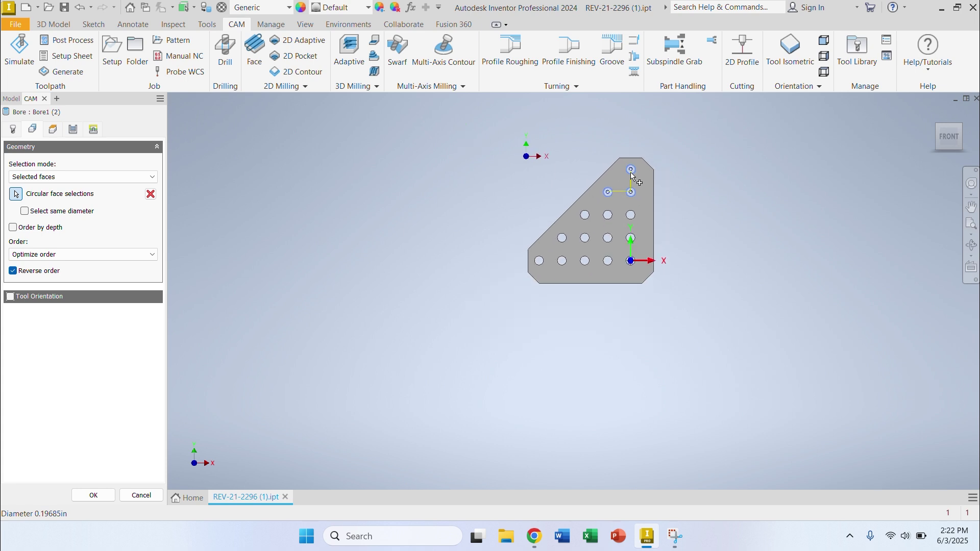
pyautogui.scroll(-6, 632, 176)
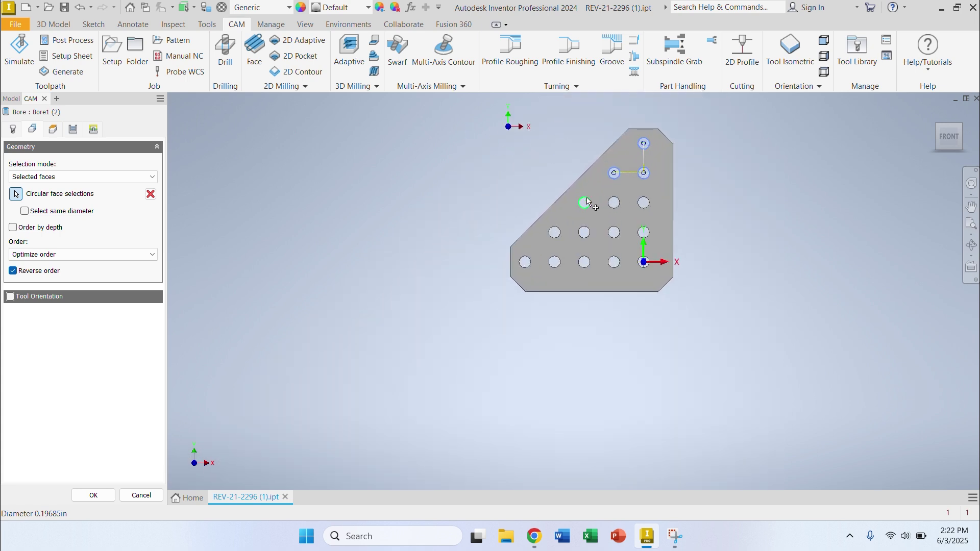
pyautogui.click(617, 203)
pyautogui.click(645, 202)
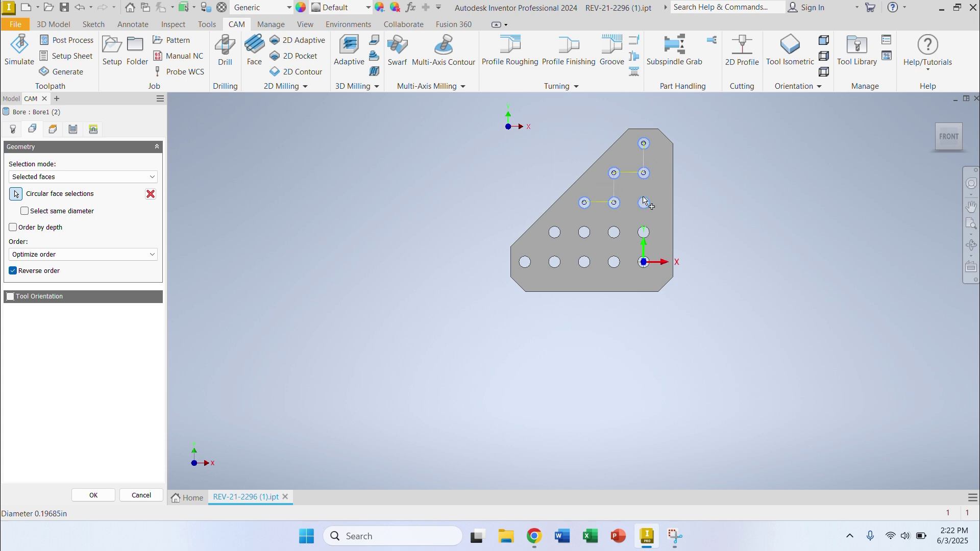
# Add the nine holes in the plate's lower two rows to the bore's circular face selections.
pyautogui.click(614, 232)
pyautogui.click(644, 232)
pyautogui.click(585, 232)
pyautogui.click(555, 232)
pyautogui.click(525, 262)
pyautogui.click(555, 262)
pyautogui.scroll(-3, 639, 179)
pyautogui.scroll(6, 640, 181)
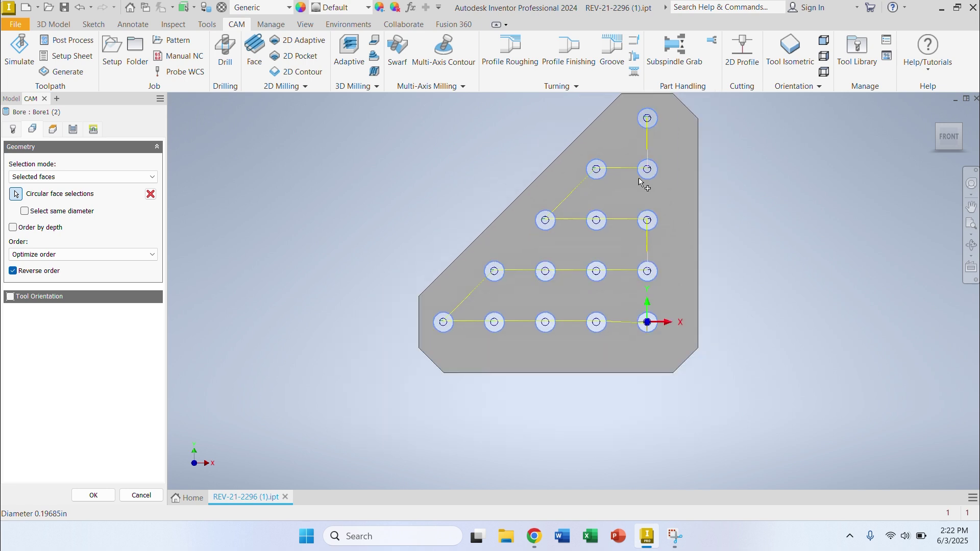
pyautogui.scroll(-3, 644, 133)
pyautogui.scroll(3, 646, 129)
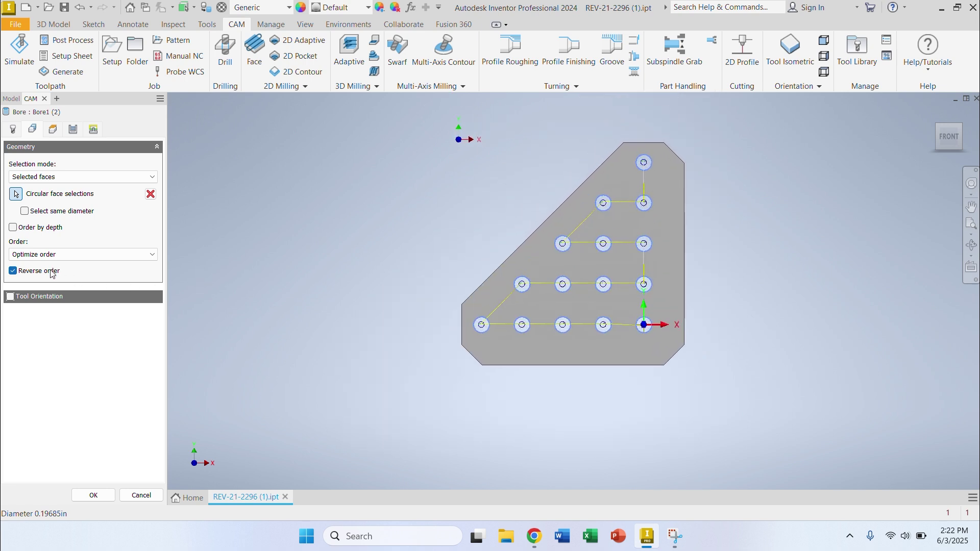
pyautogui.moveTo(51, 274)
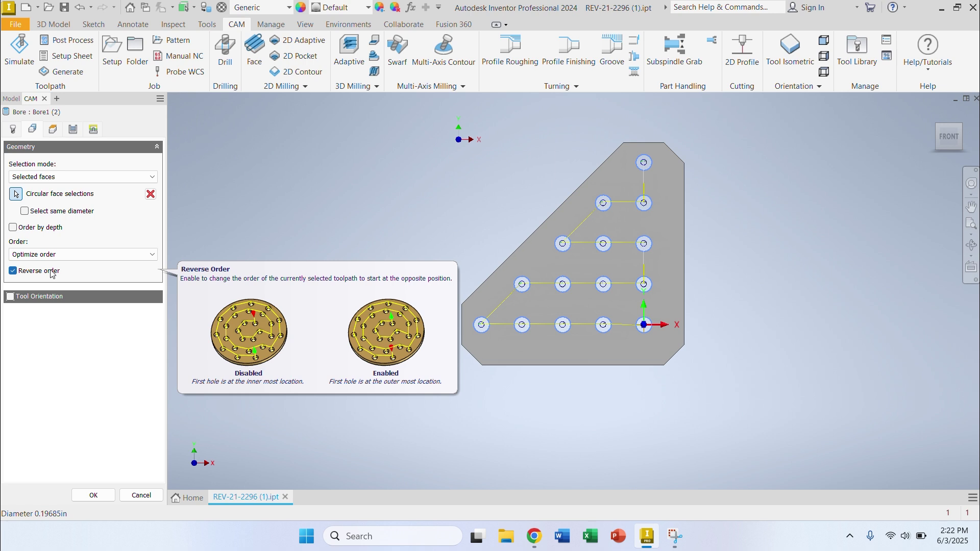
# Set the bore's bottom height to the stock bottom with a bottom offset of 0 in.
pyautogui.click(53, 131)
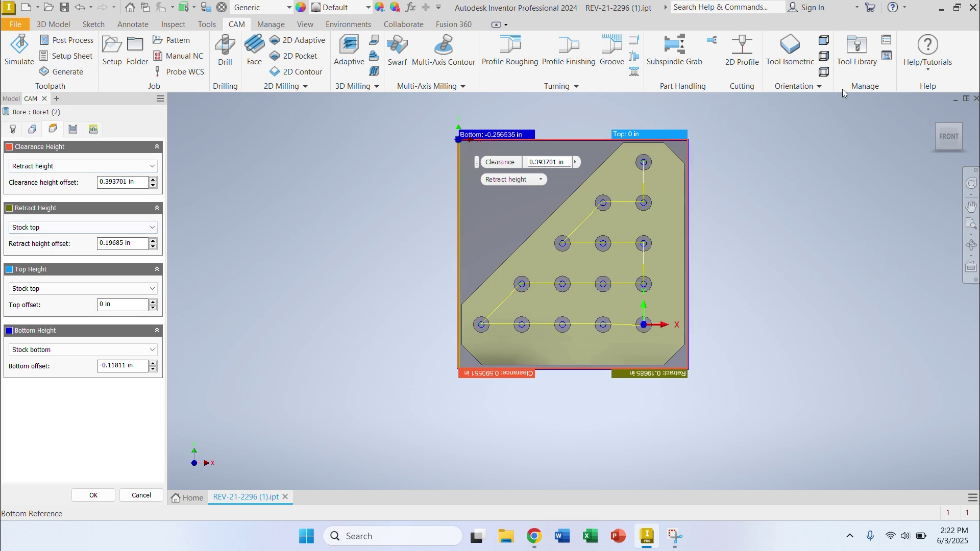
pyautogui.click(961, 142)
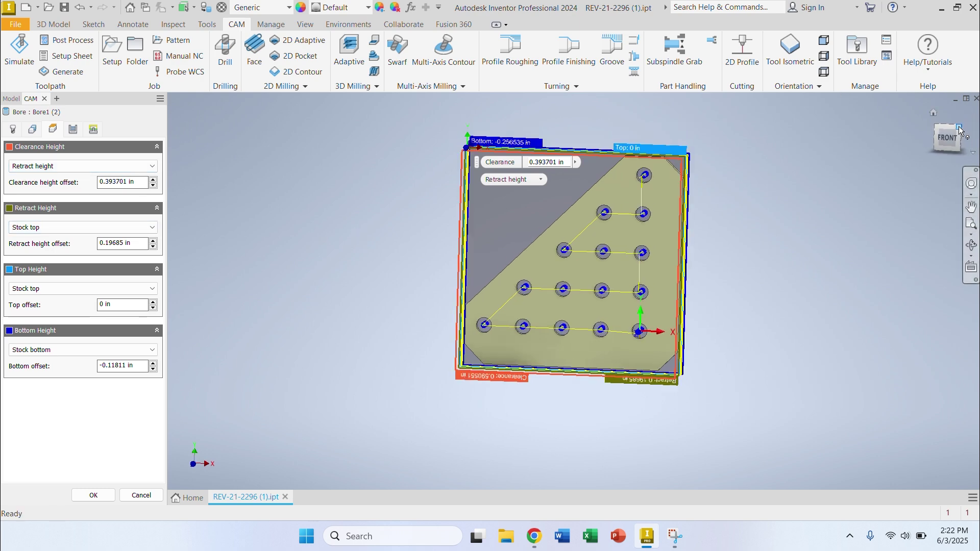
pyautogui.scroll(-5, 684, 248)
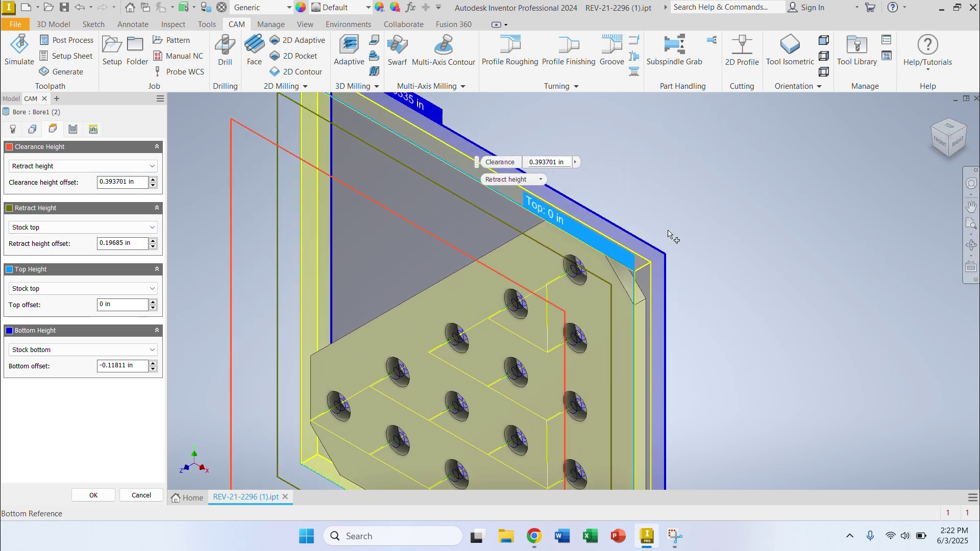
pyautogui.click(959, 143)
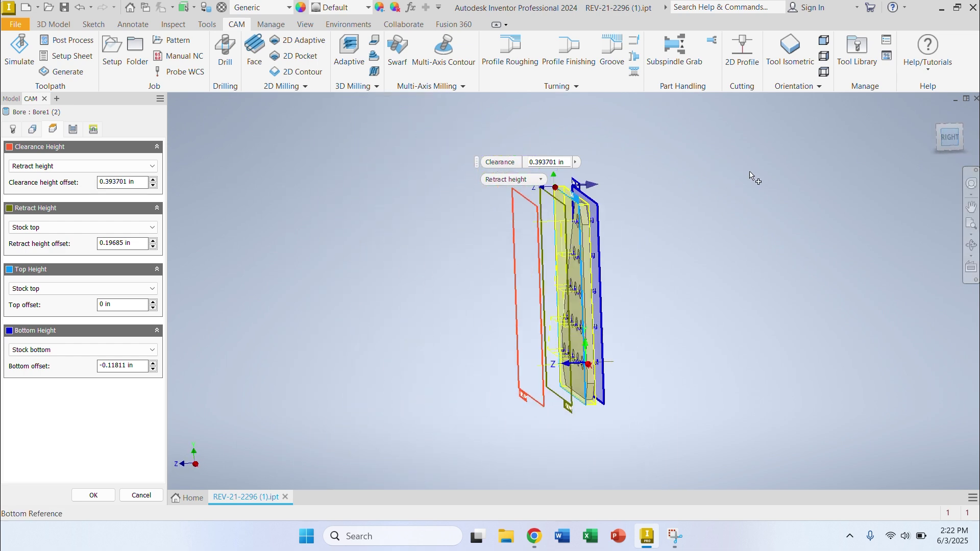
pyautogui.scroll(-5, 602, 207)
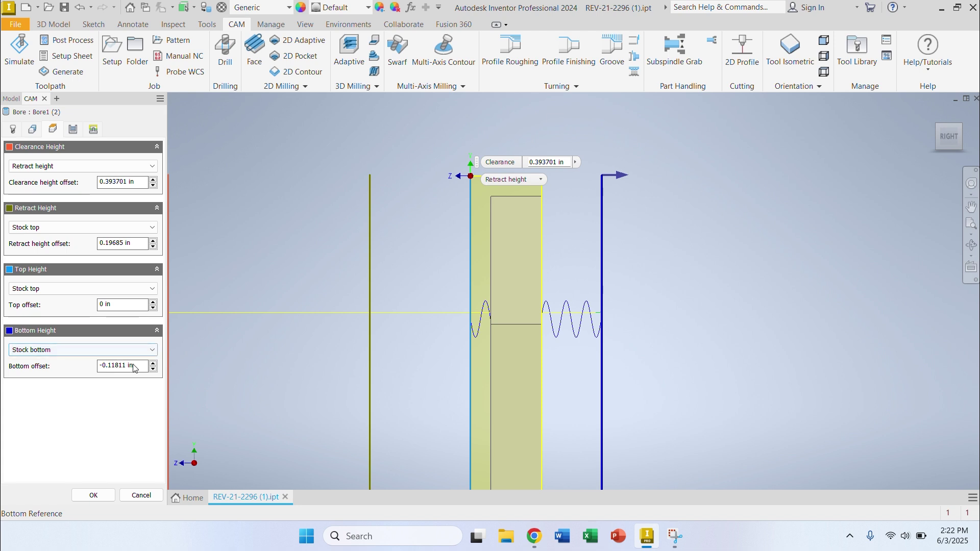
pyautogui.click(61, 370)
pyautogui.write('0')
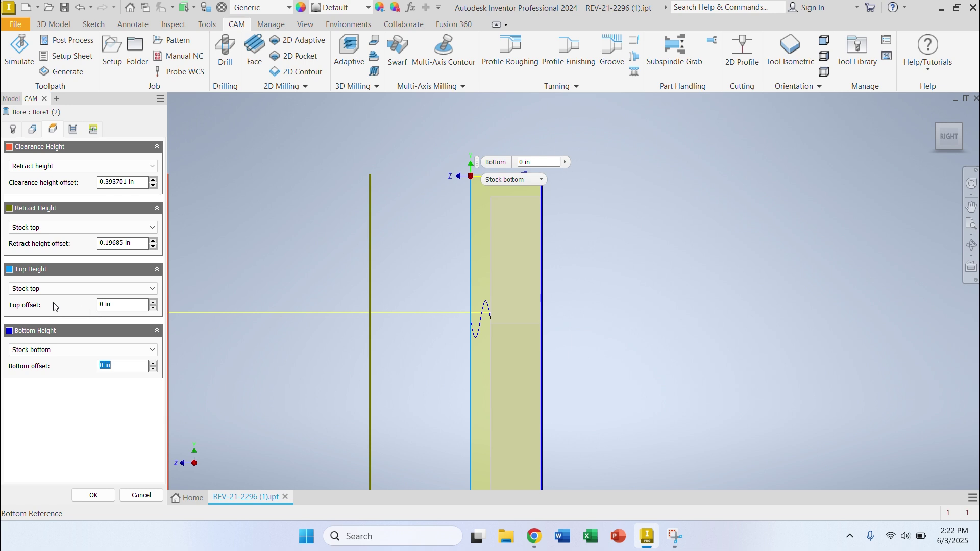
pyautogui.click(35, 350)
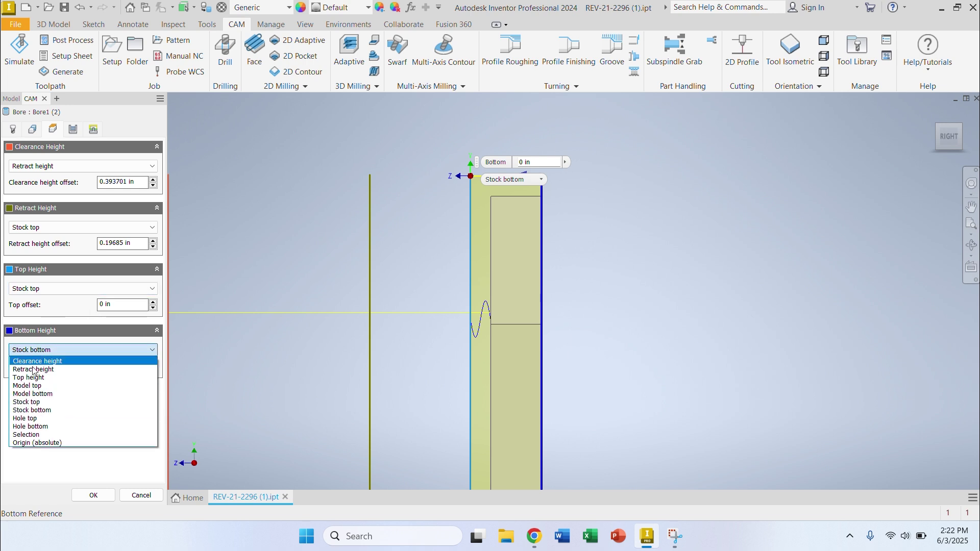
pyautogui.click(41, 408)
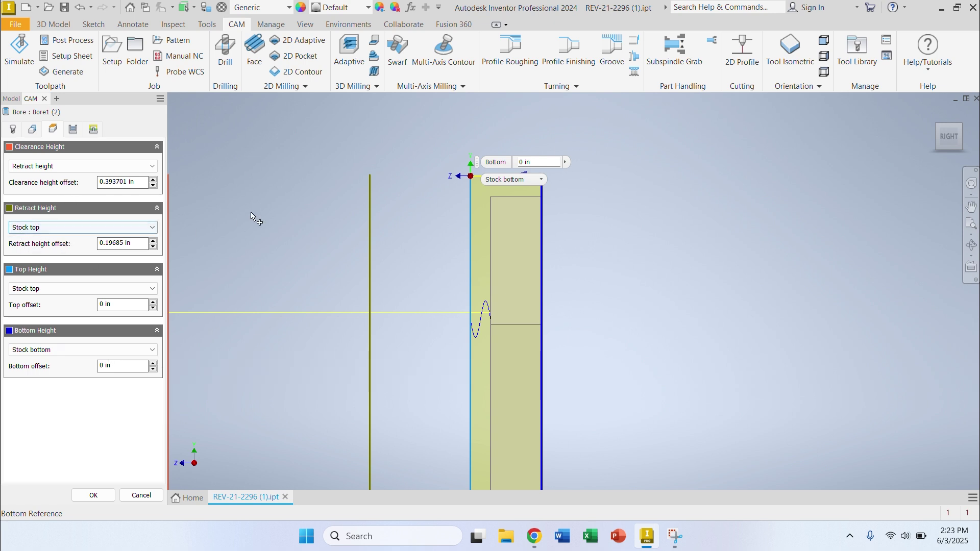
pyautogui.scroll(5, 316, 240)
pyautogui.scroll(-10, 316, 241)
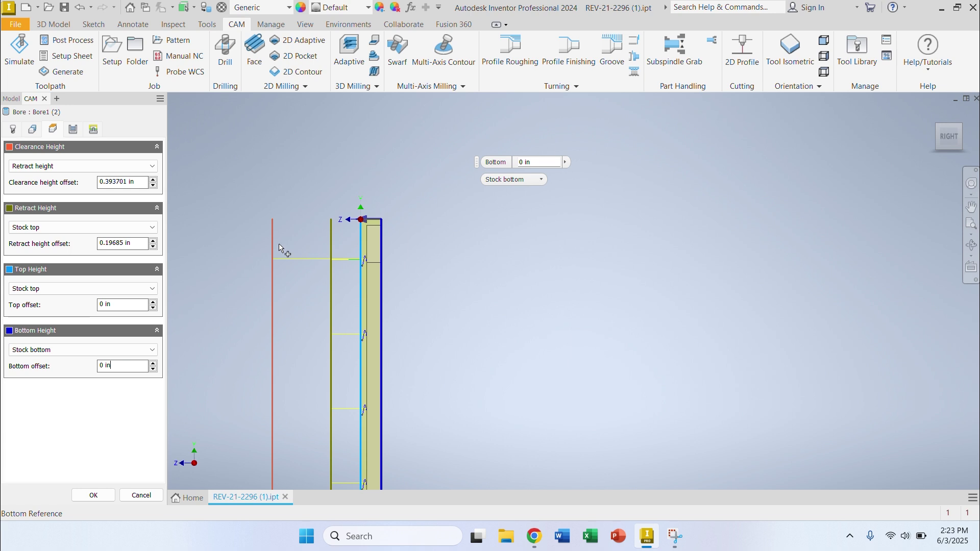
pyautogui.scroll(-2, 260, 227)
pyautogui.scroll(3, 262, 228)
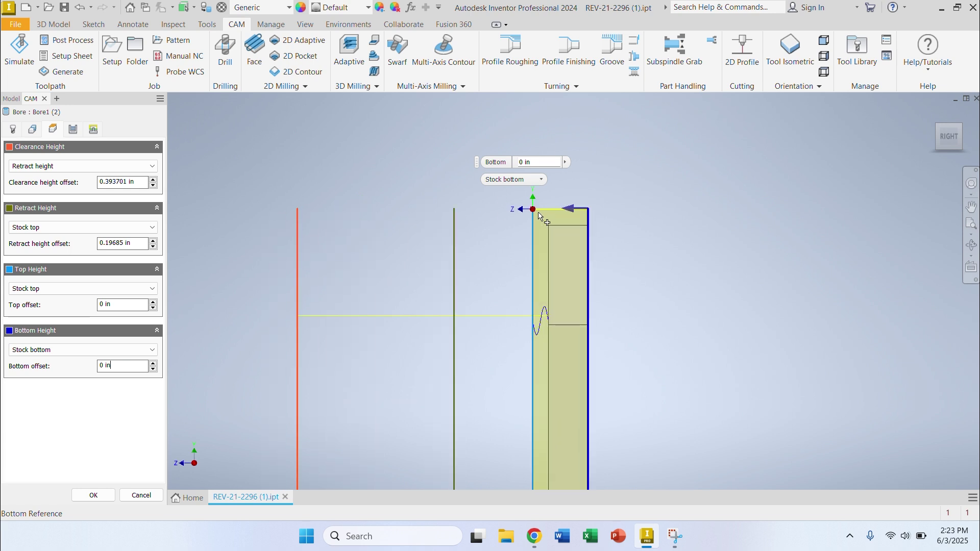
# Try to set the bore's retract height offset to 0.1 in from the stock top.
pyautogui.scroll(-1, 526, 211)
pyautogui.scroll(3, 539, 217)
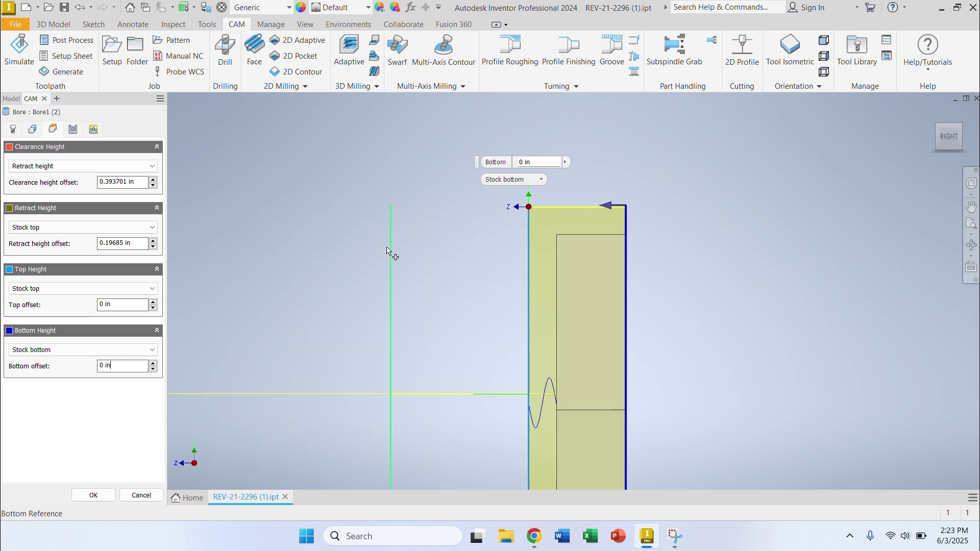
pyautogui.moveTo(399, 256); pyautogui.dragTo(431, 264)
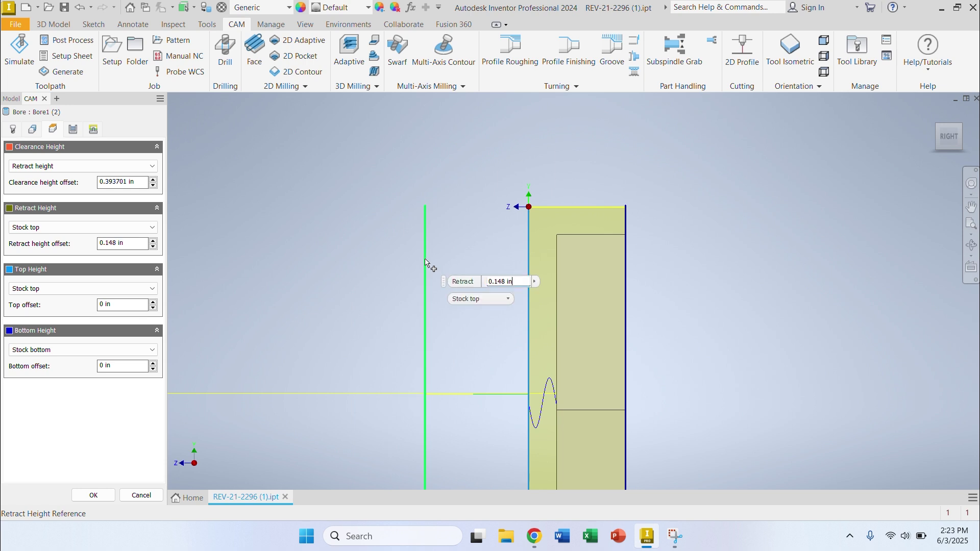
pyautogui.write('.1')
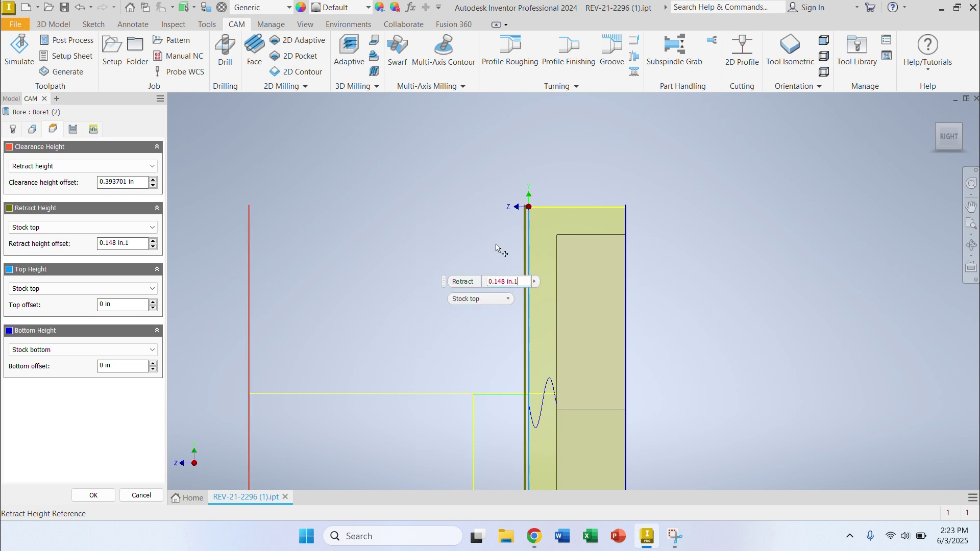
pyautogui.press('BackSpace')
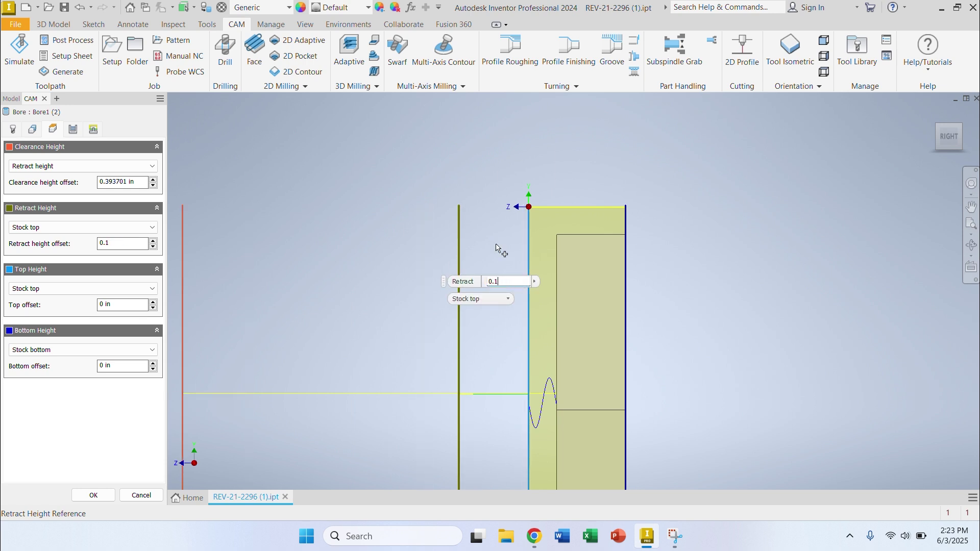
pyautogui.press('Return')
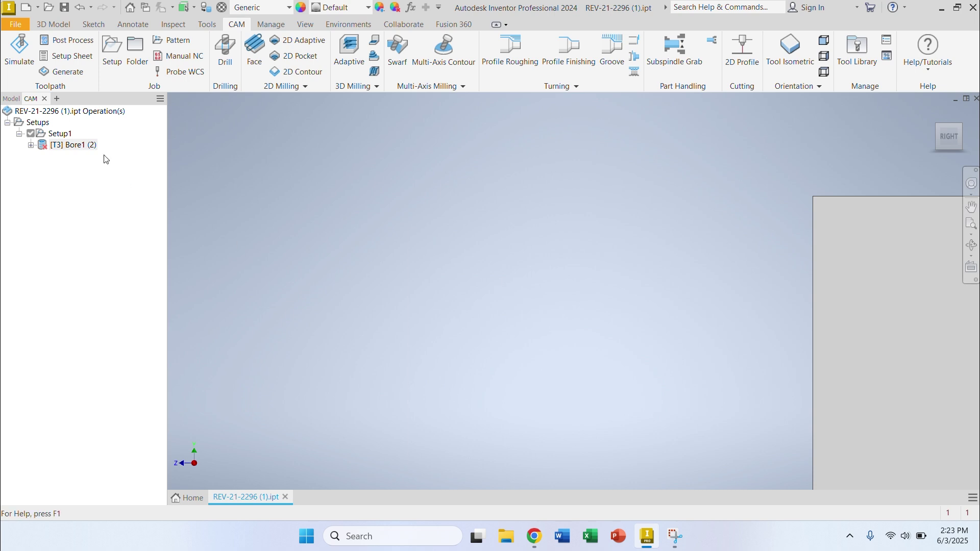
# Reopen the bore operation and review its height and linking settings.
pyautogui.click(90, 146)
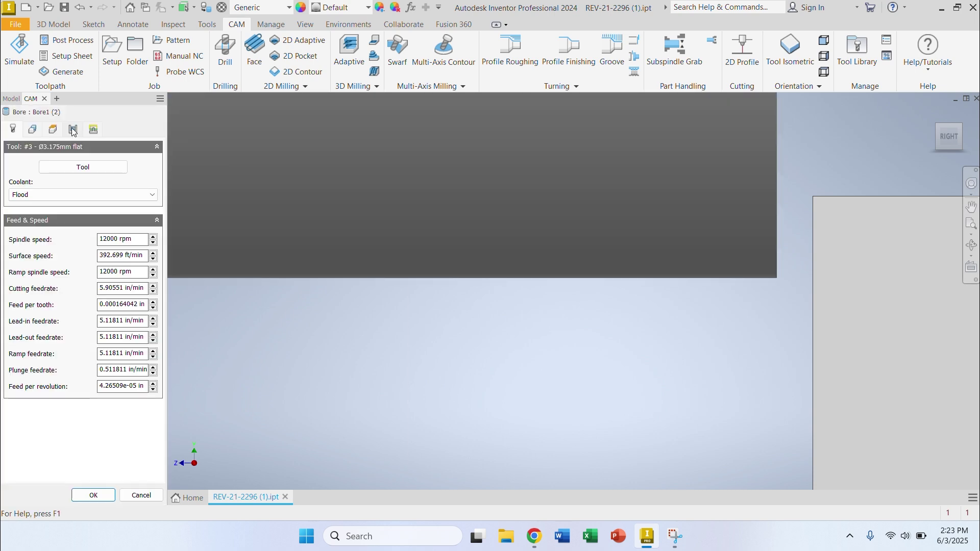
pyautogui.click(73, 130)
pyautogui.click(56, 131)
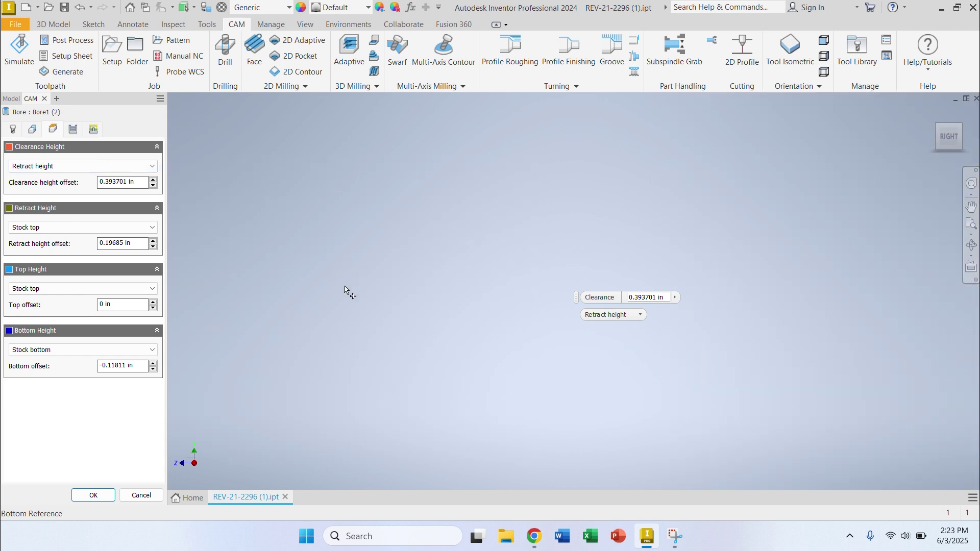
pyautogui.scroll(-6, 344, 290)
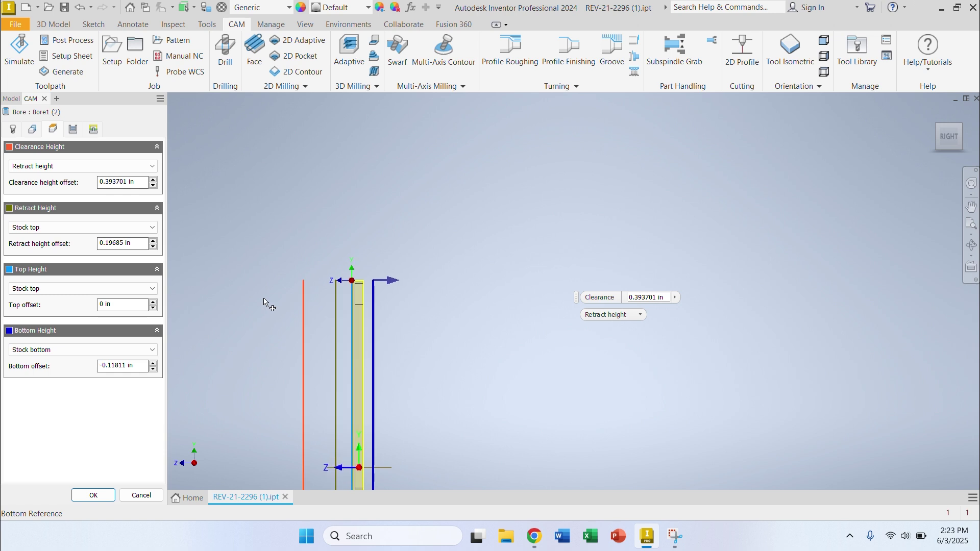
pyautogui.scroll(6, 264, 301)
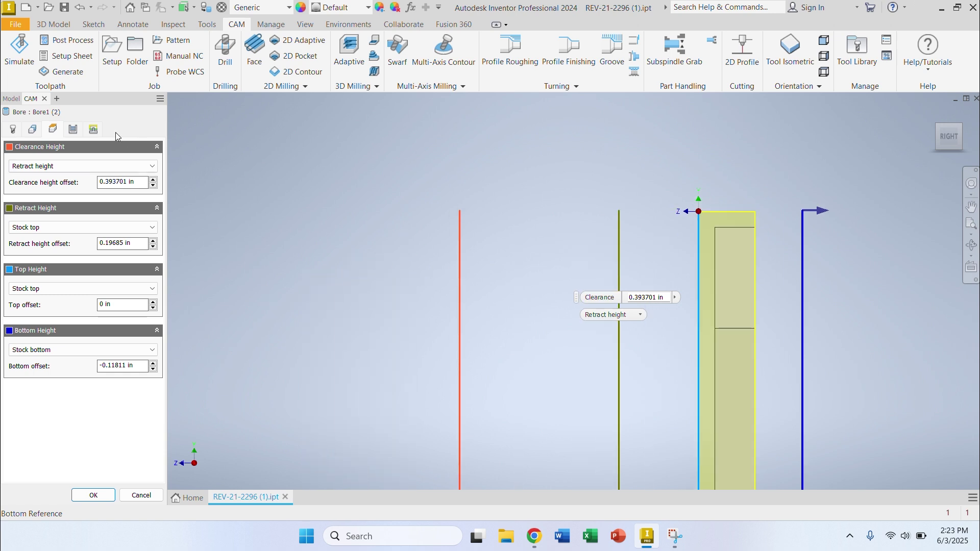
pyautogui.click(93, 128)
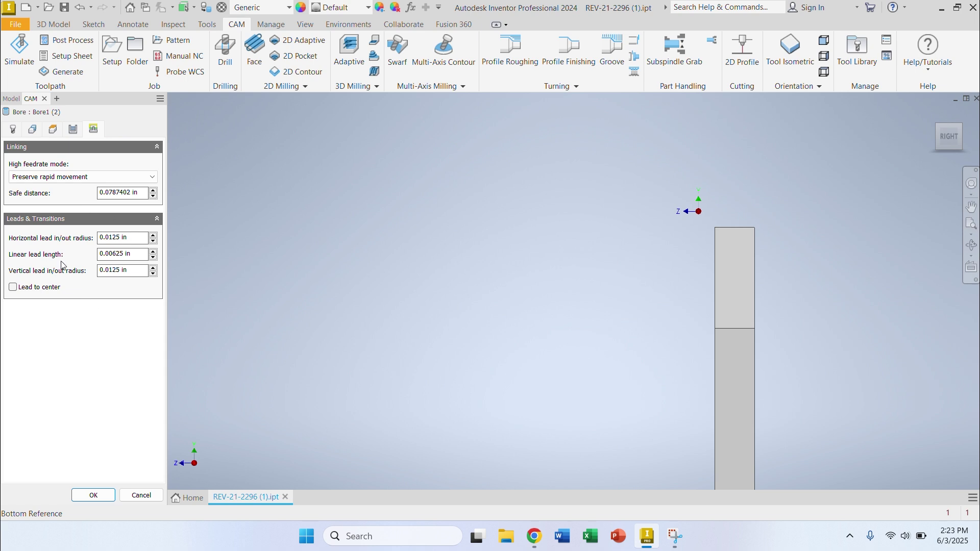
pyautogui.click(94, 496)
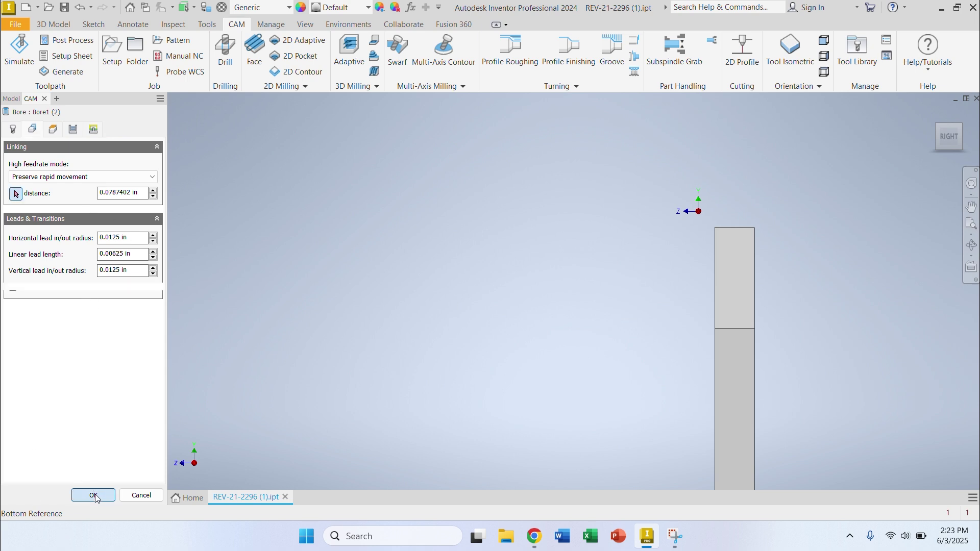
pyautogui.click(571, 314)
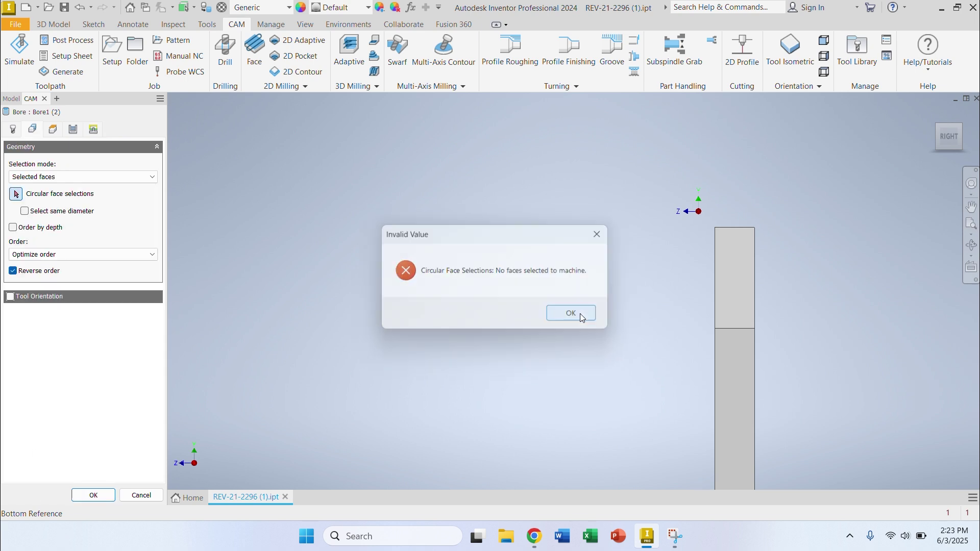
# Select the circular faces of the five holes along the plate's slanted edge as the bore geometry.
pyautogui.click(941, 133)
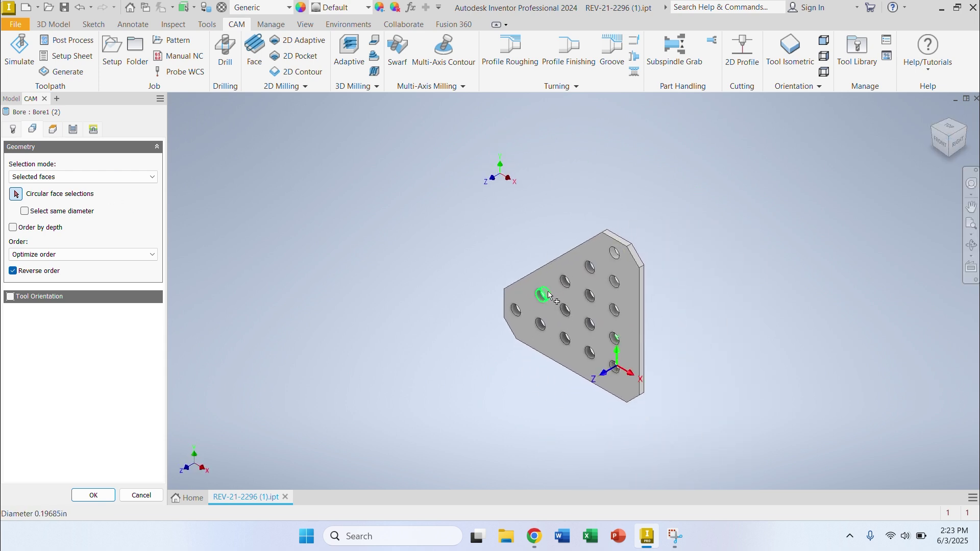
pyautogui.click(541, 295)
pyautogui.click(566, 281)
pyautogui.click(590, 266)
pyautogui.click(615, 252)
pyautogui.click(516, 310)
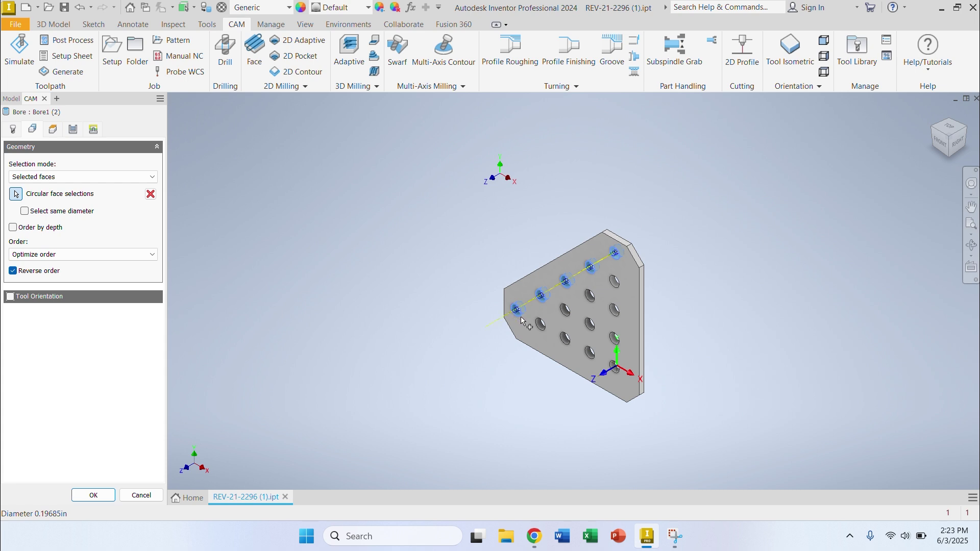
# Add the other four bottom-row holes and the nearest interior hole to the bore's circular face selections.
pyautogui.click(540, 323)
pyautogui.click(563, 313)
pyautogui.click(565, 337)
pyautogui.click(589, 352)
pyautogui.click(615, 369)
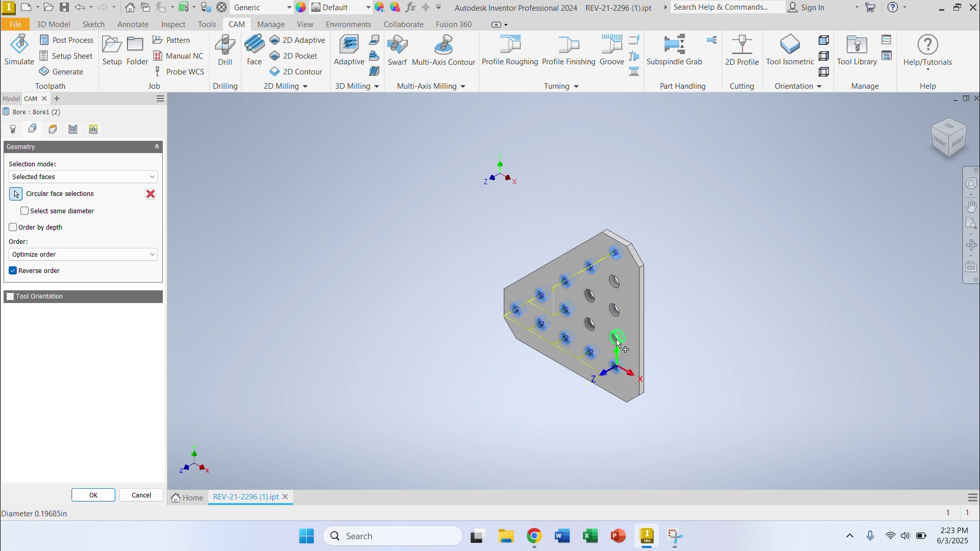
# Add the five remaining holes to the circular face selections and apply the bore operation.
pyautogui.click(615, 339)
pyautogui.click(593, 322)
pyautogui.click(590, 296)
pyautogui.click(615, 281)
pyautogui.click(616, 309)
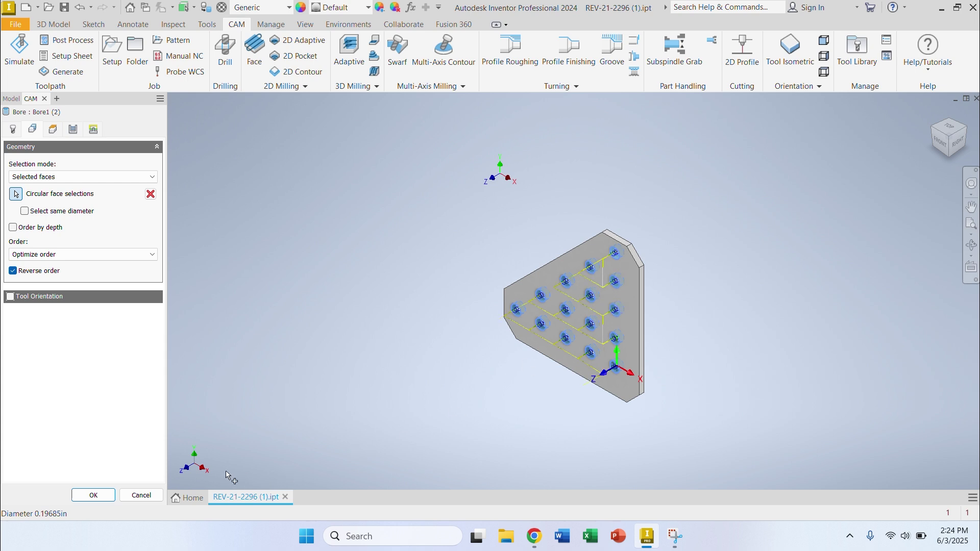
pyautogui.click(93, 495)
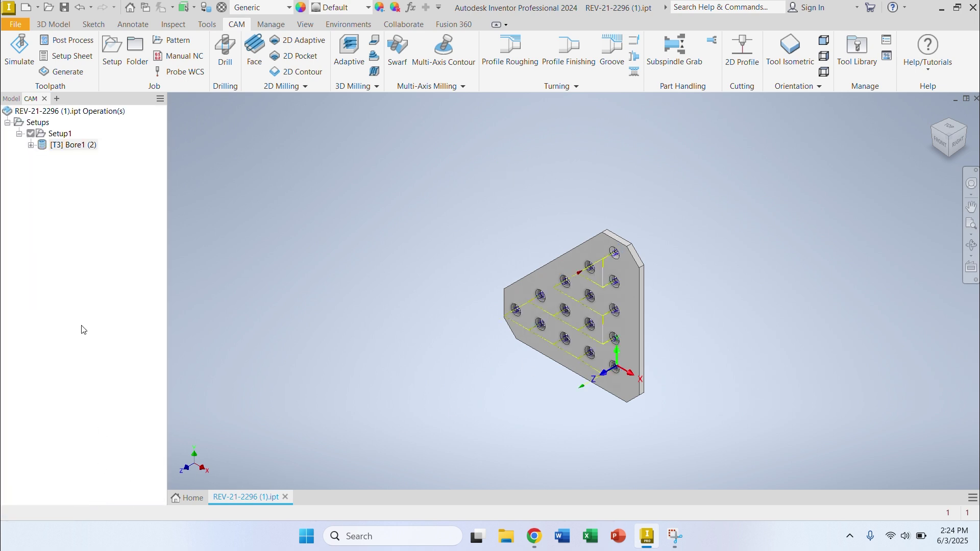
# Create a 2D contour operation in Setup1 from the "final brace contourinvhsm-template" template.
pyautogui.rightClick(56, 134)
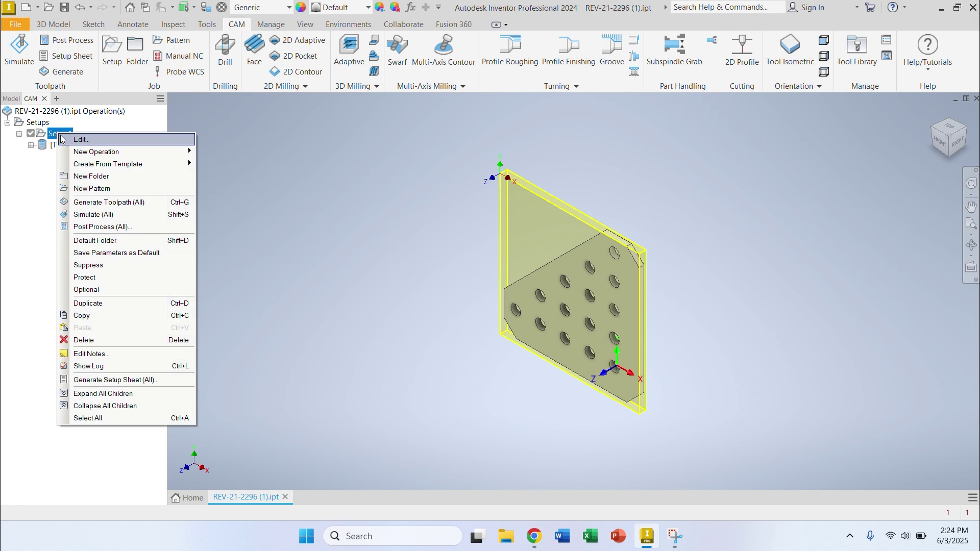
pyautogui.moveTo(139, 166)
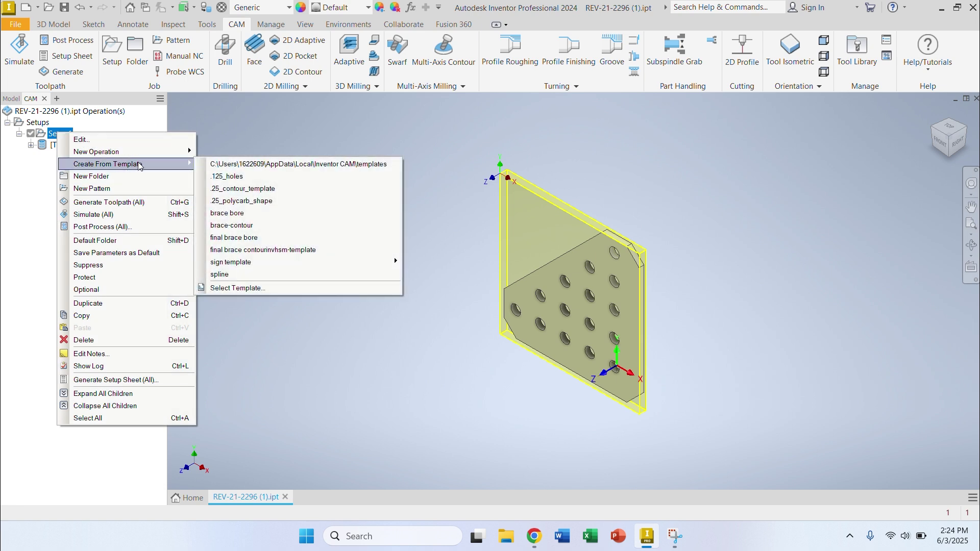
pyautogui.click(335, 255)
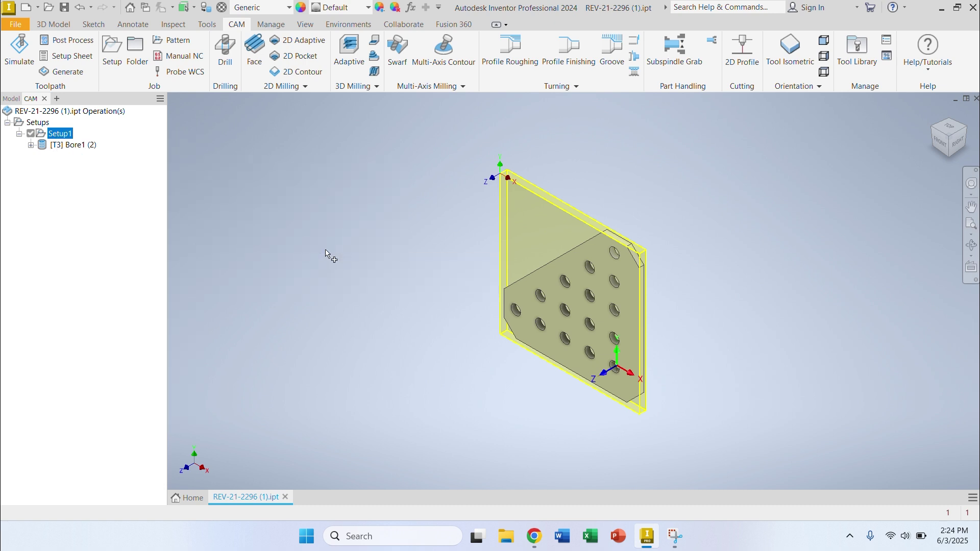
# Open the new 2D contour operation for editing and select the plate's outer outline as its contour.
pyautogui.click(941, 144)
pyautogui.click(81, 158)
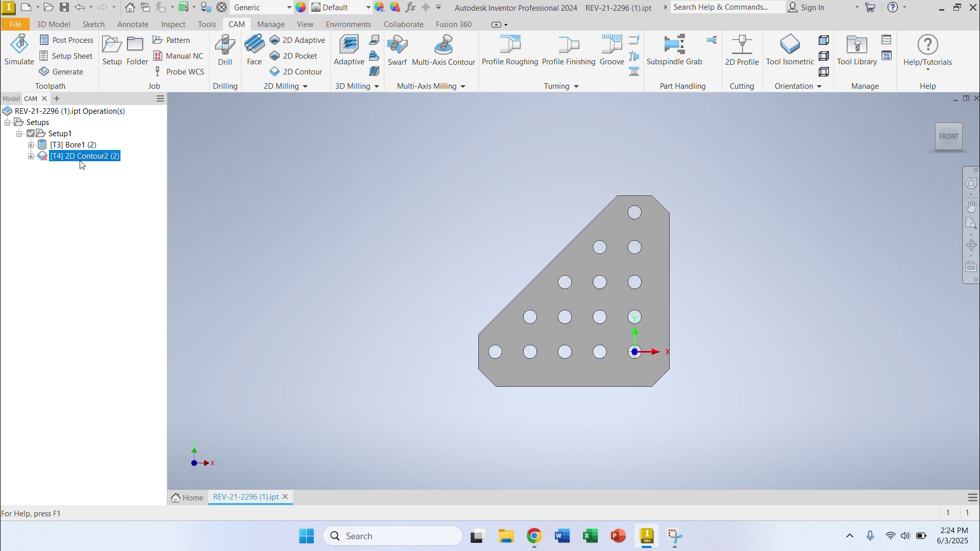
pyautogui.doubleClick(81, 161)
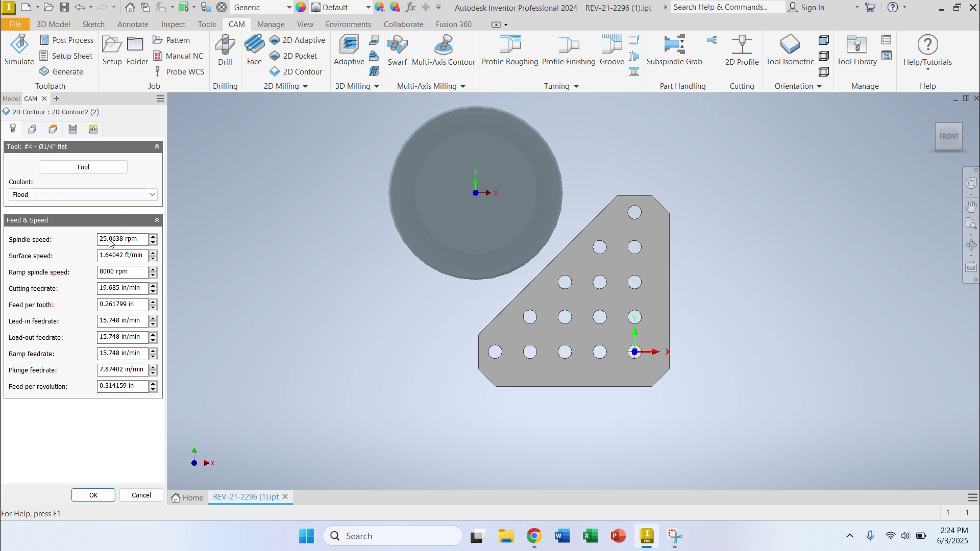
pyautogui.click(35, 130)
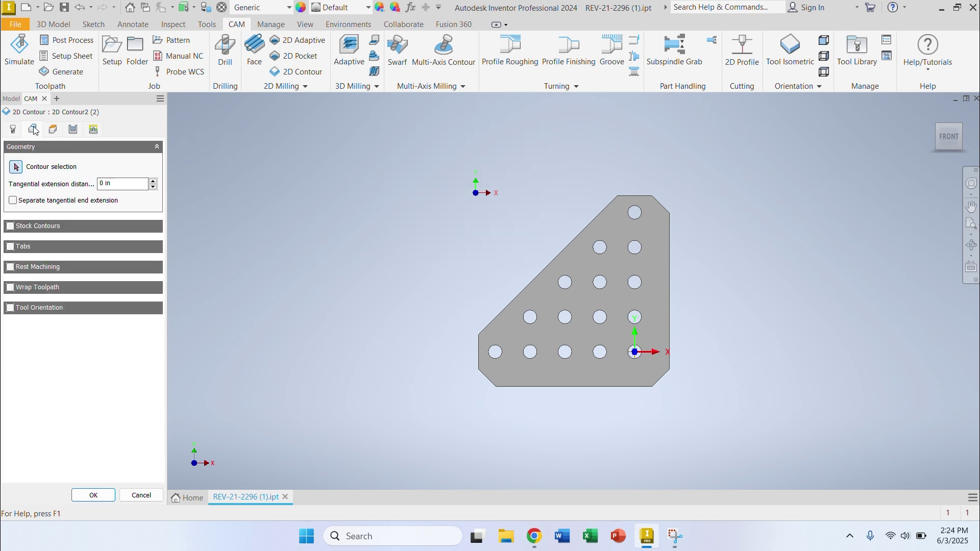
pyautogui.click(650, 199)
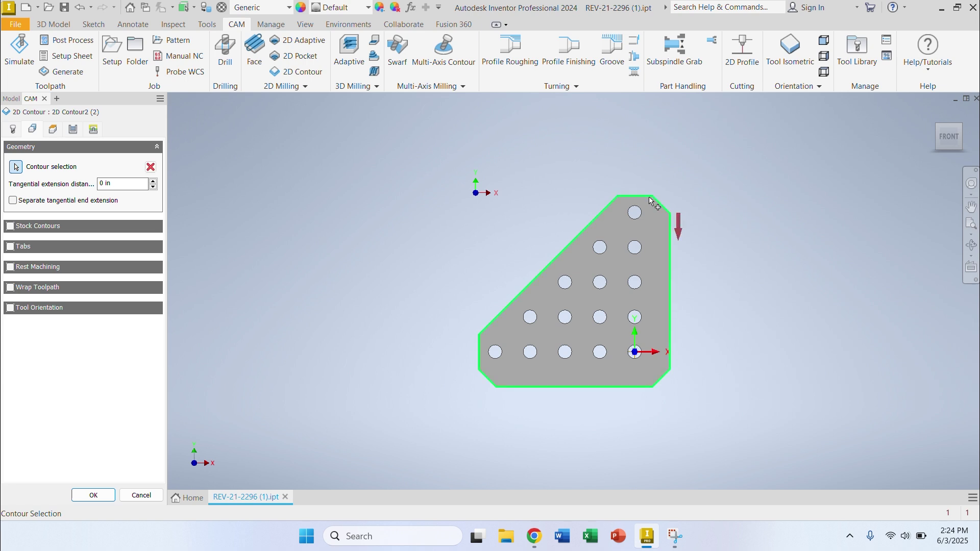
# Set the 2D contour's bottom height offset to 0 in from the stock bottom.
pyautogui.click(53, 129)
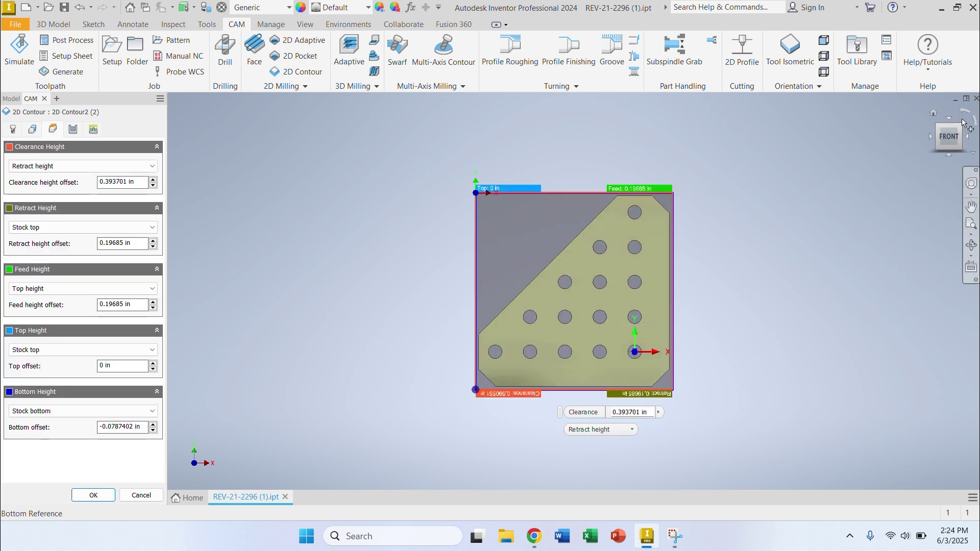
pyautogui.click(963, 124)
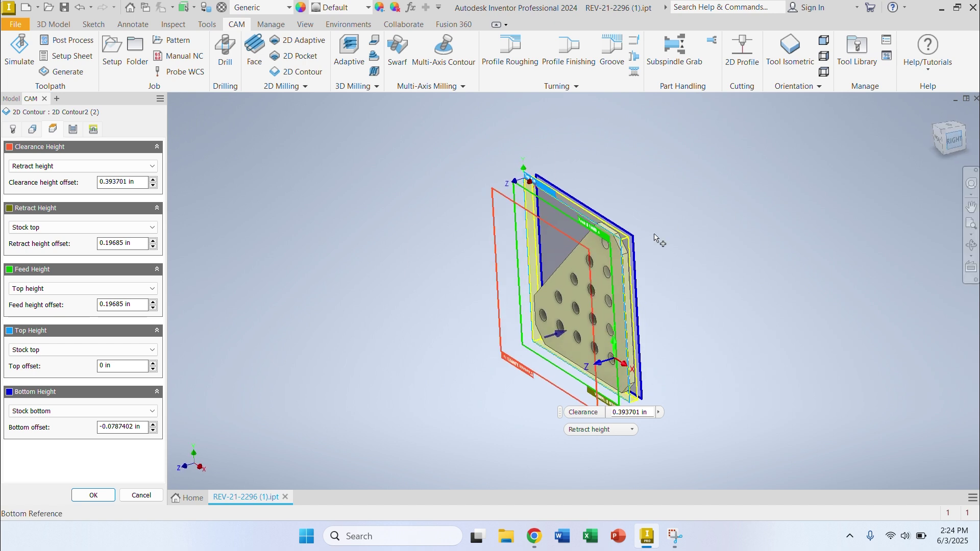
pyautogui.scroll(-7, 578, 218)
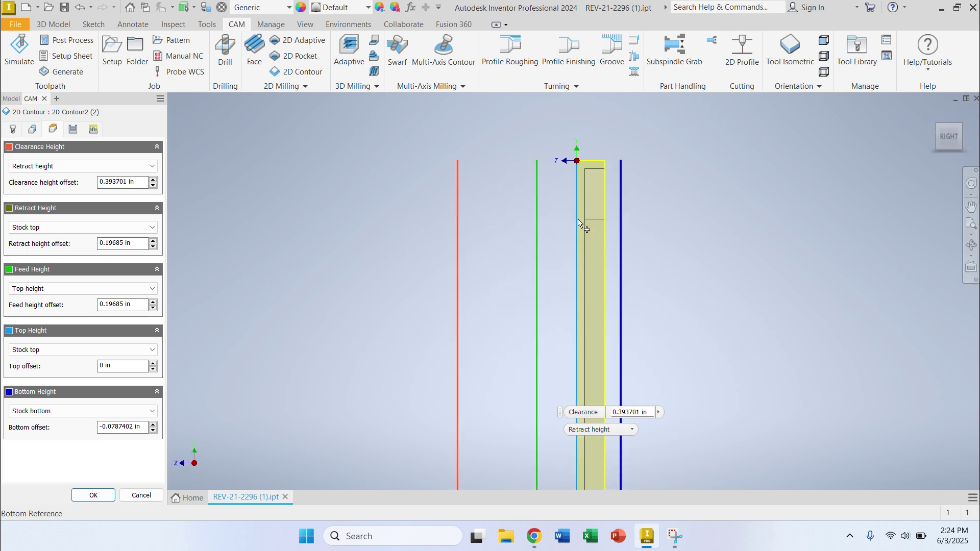
pyautogui.click(132, 424)
pyautogui.press('BackSpace')
pyautogui.press('BackSpace')
pyautogui.press('BackSpace')
pyautogui.press('BackSpace')
pyautogui.press('BackSpace')
pyautogui.press('BackSpace')
pyautogui.press('BackSpace')
pyautogui.press('BackSpace')
pyautogui.press('BackSpace')
pyautogui.press('BackSpace')
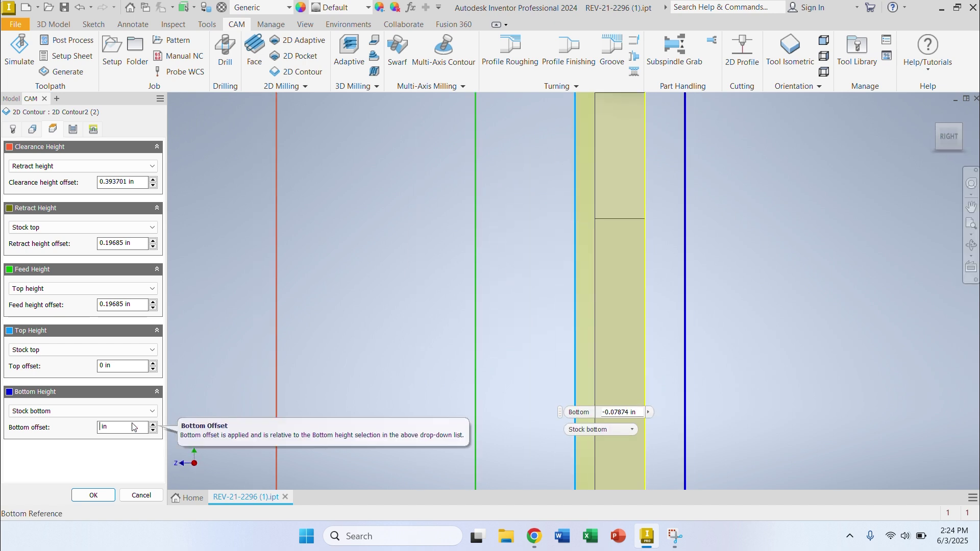
pyautogui.press('Delete')
pyautogui.press('Delete')
pyautogui.press('Delete')
pyautogui.write('0')
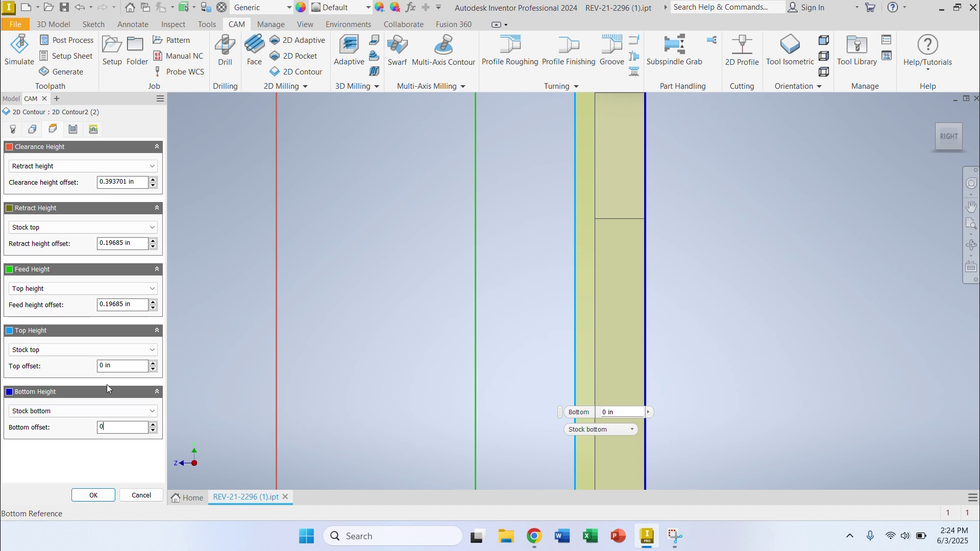
pyautogui.scroll(5, 388, 341)
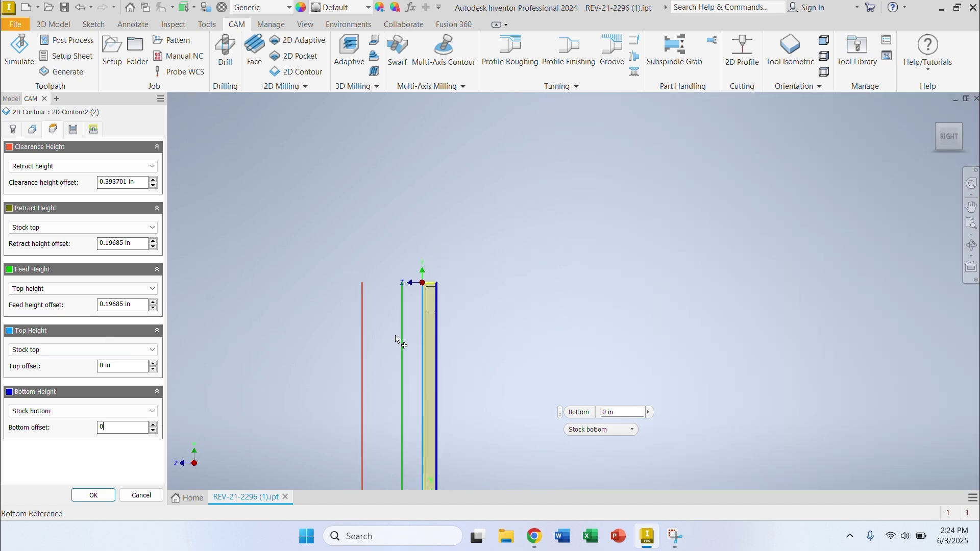
pyautogui.scroll(-2, 401, 342)
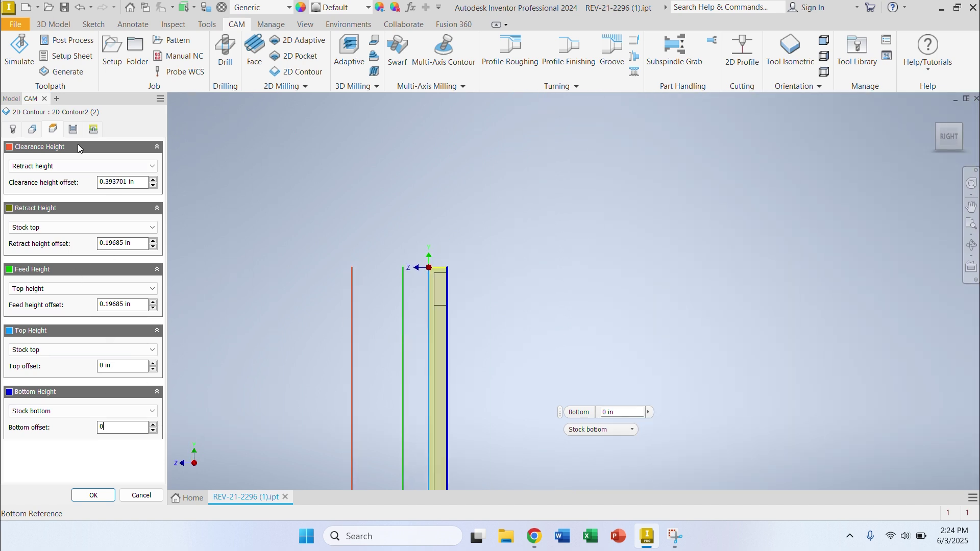
# Set the 2D contour's maximum roughing stepdown to 0.1 in under multiple depths.
pyautogui.click(72, 130)
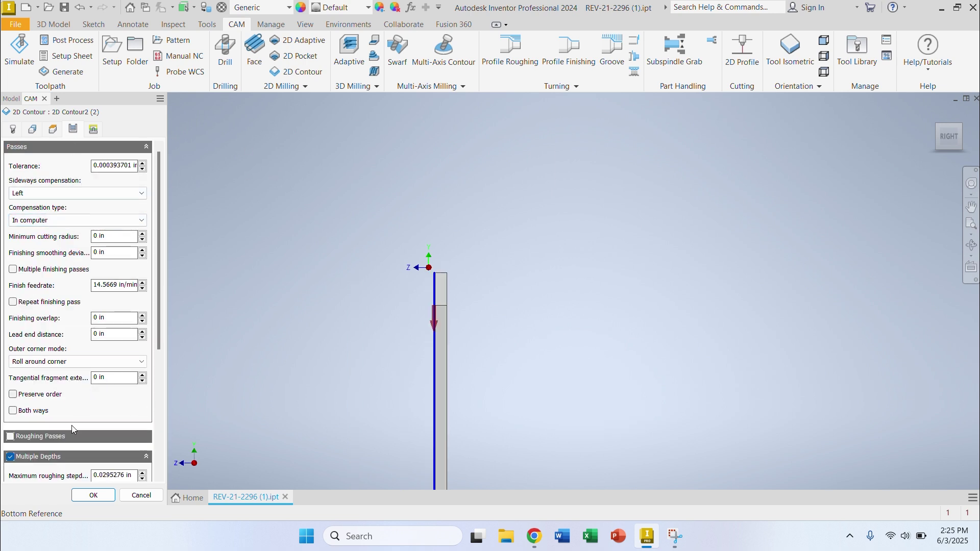
pyautogui.moveTo(158, 239); pyautogui.dragTo(158, 277)
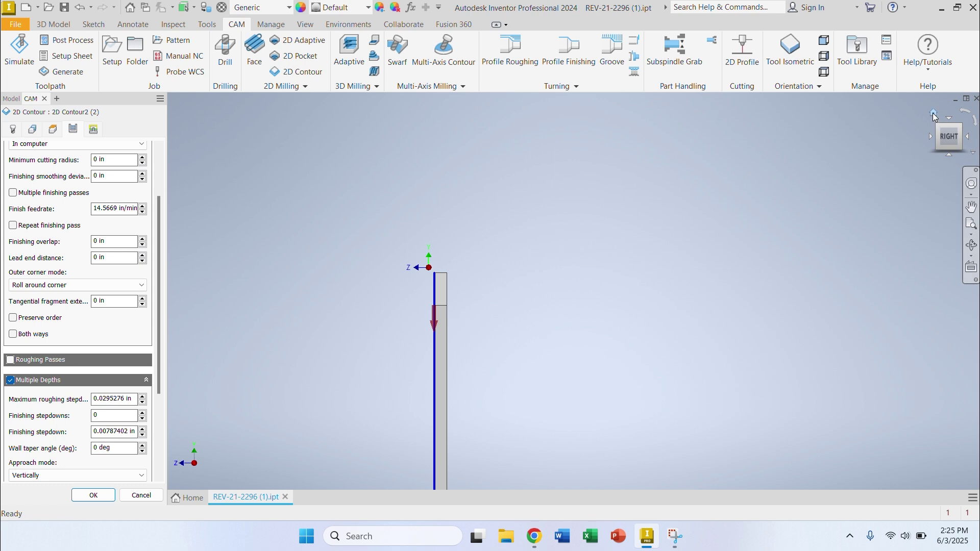
pyautogui.click(933, 119)
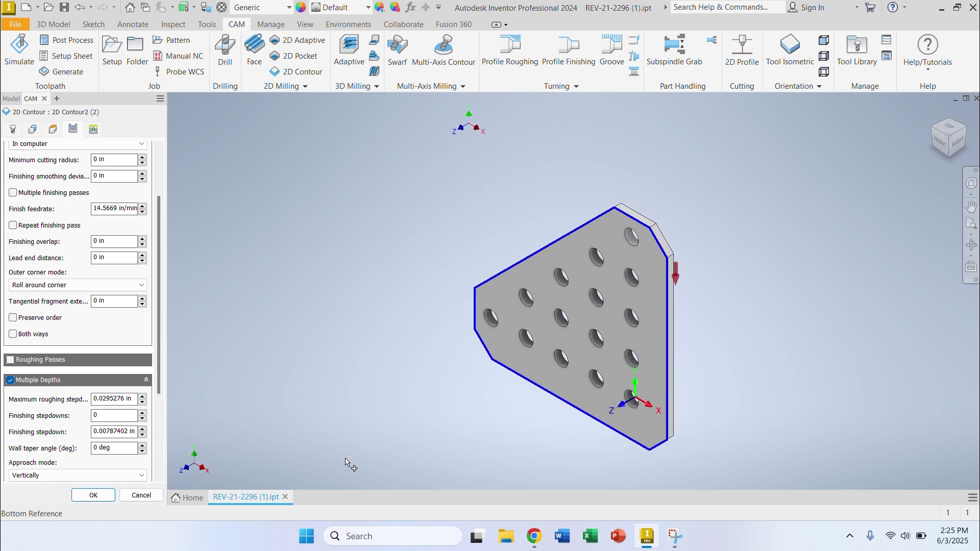
pyautogui.doubleClick(110, 399)
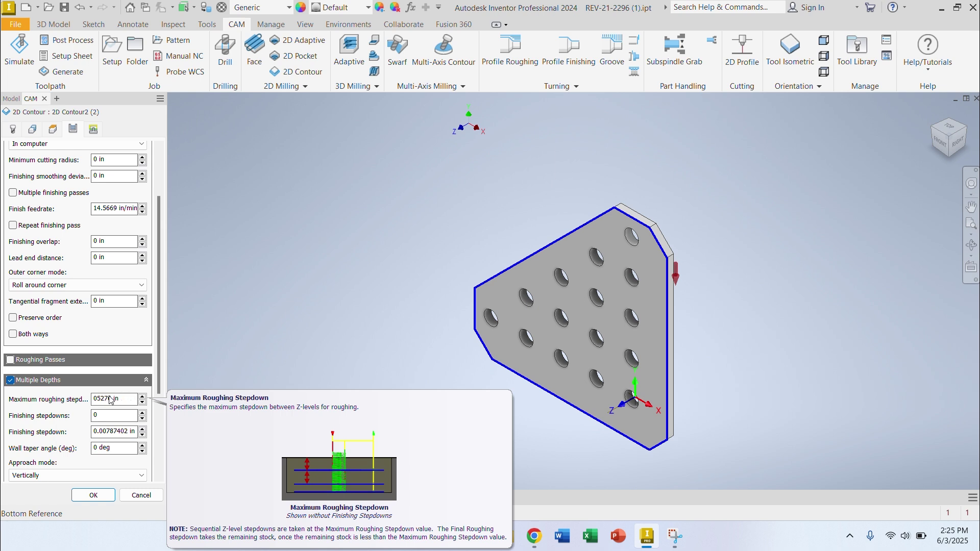
pyautogui.press('BackSpace')
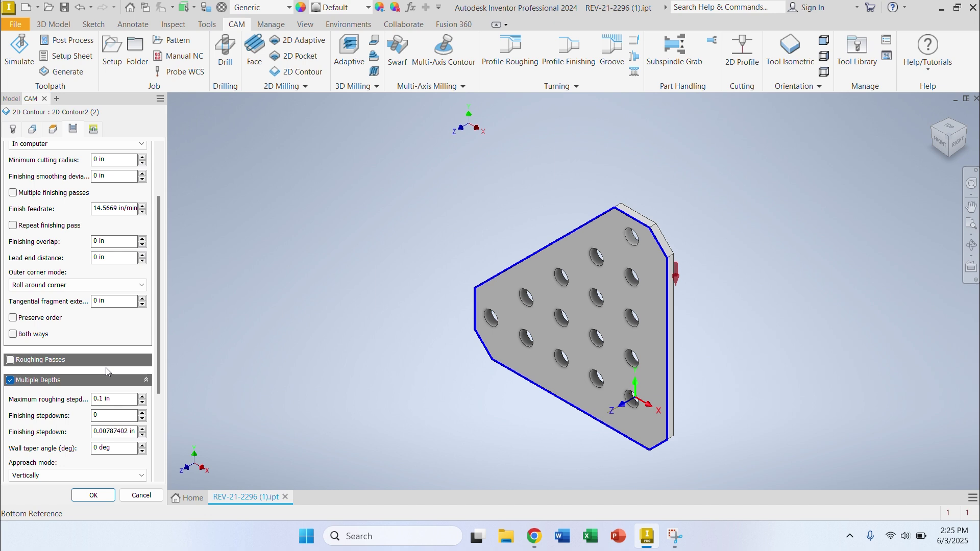
# Check the 2D contour's linking, lead-in and ramp settings and apply the operation.
pyautogui.click(93, 130)
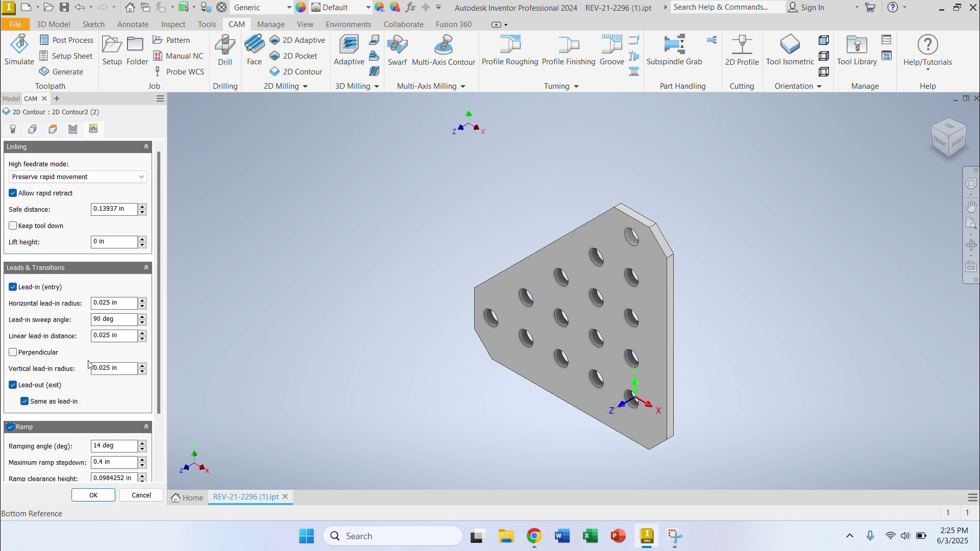
pyautogui.moveTo(159, 274); pyautogui.dragTo(156, 338)
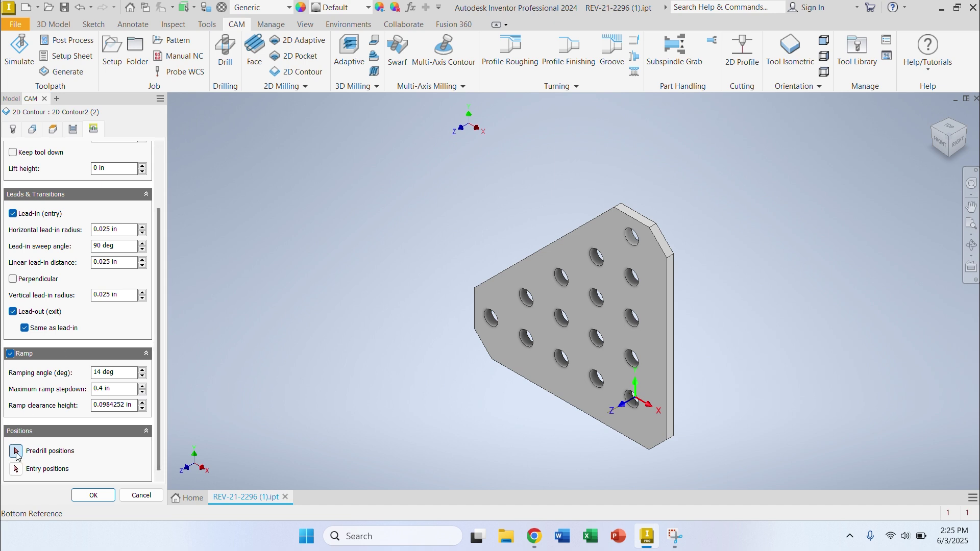
pyautogui.click(94, 496)
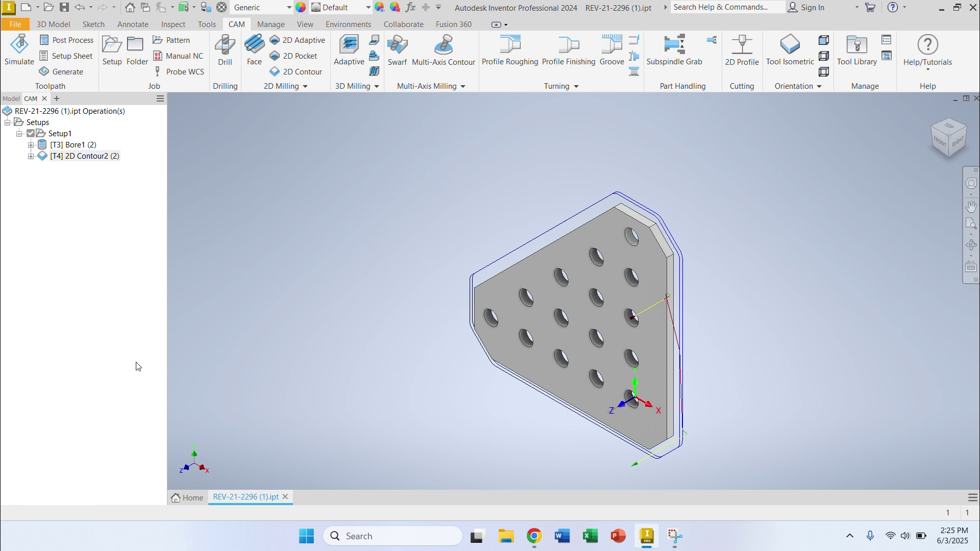
# Simulate all Setup1 operations with the stock shown, play the machining through to the end, and close the simulation.
pyautogui.click(60, 135)
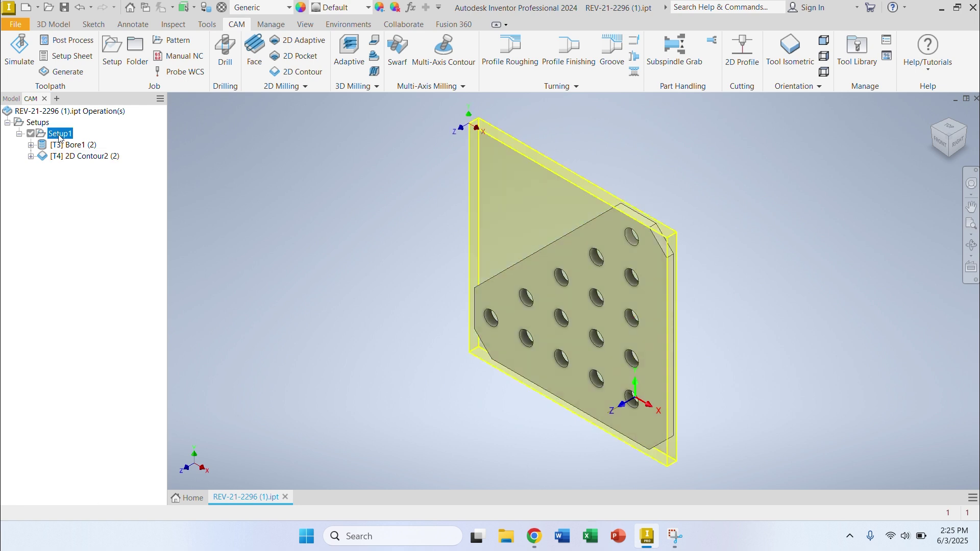
pyautogui.rightClick(61, 136)
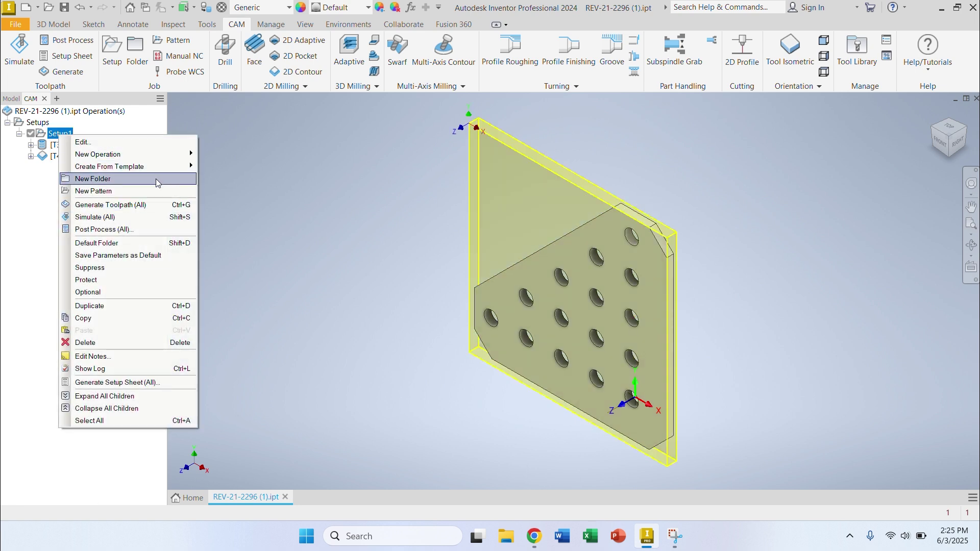
pyautogui.click(153, 217)
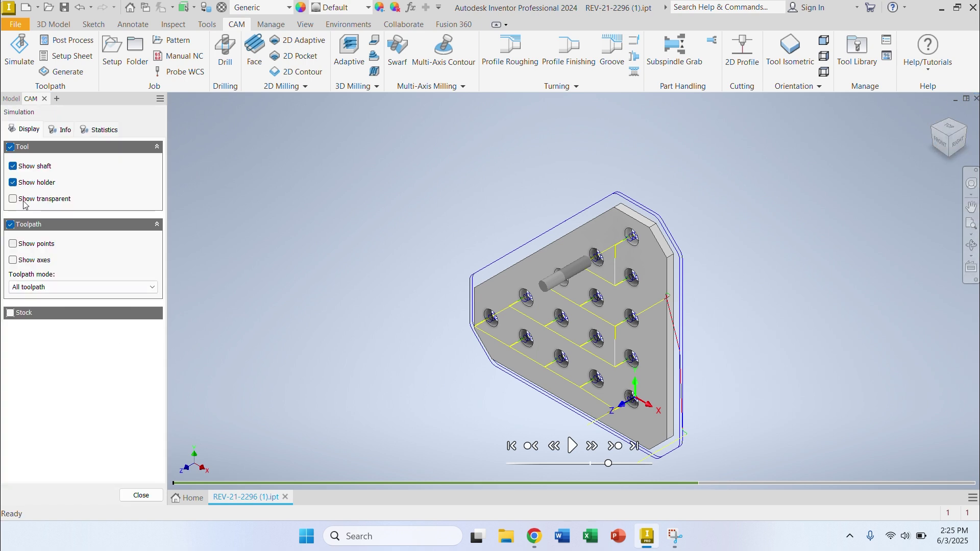
pyautogui.click(10, 313)
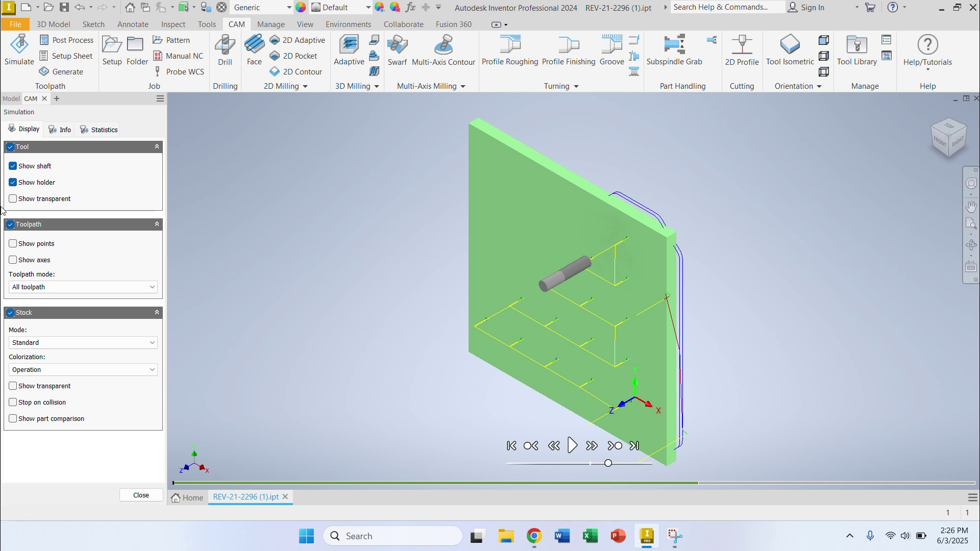
pyautogui.click(572, 447)
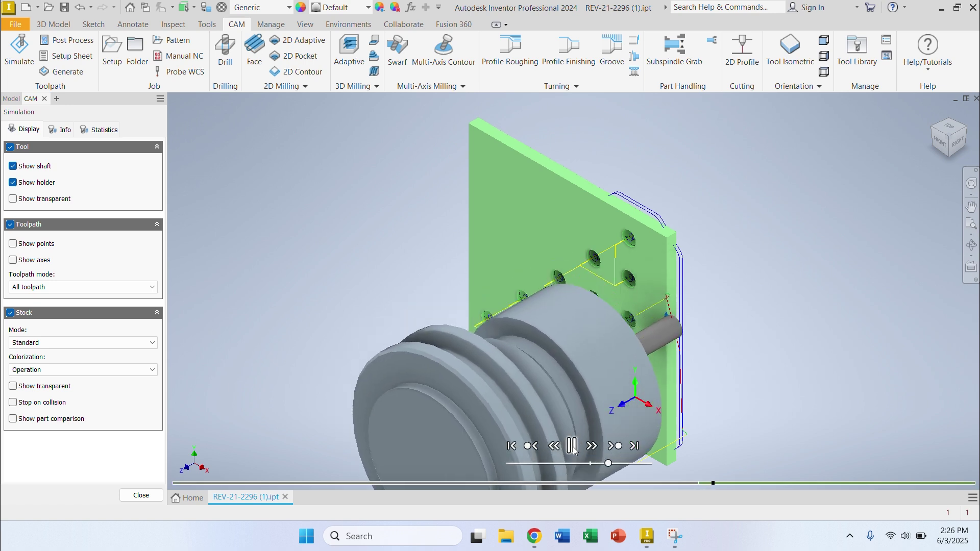
pyautogui.click(572, 446)
pyautogui.click(572, 447)
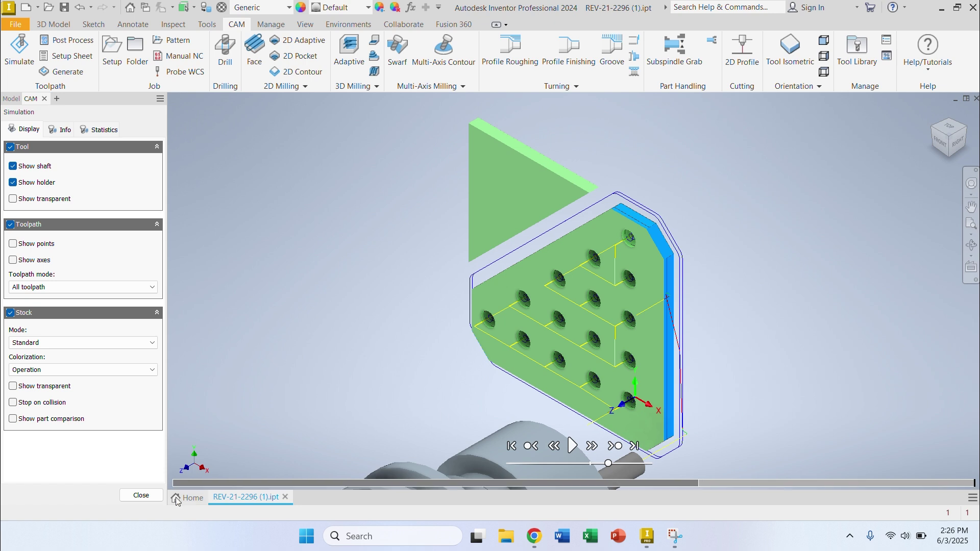
pyautogui.click(141, 495)
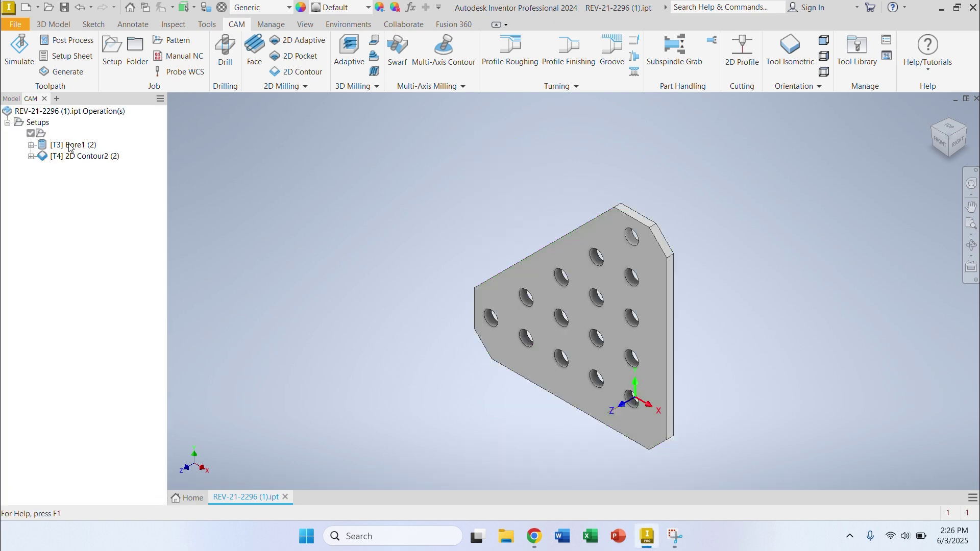
# Inspect the toolpaths of Setup1's bore and 2D contour operations one after the other.
pyautogui.click(73, 145)
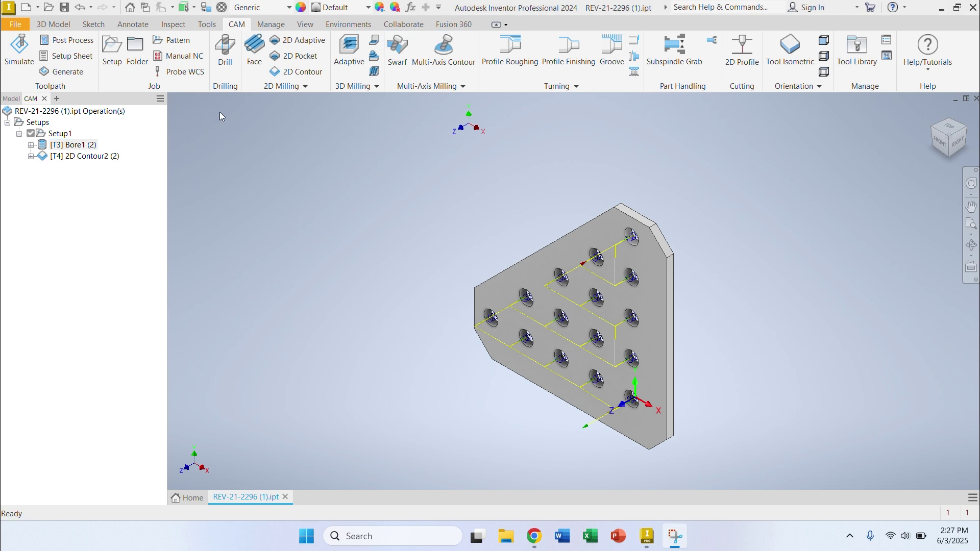
pyautogui.click(51, 135)
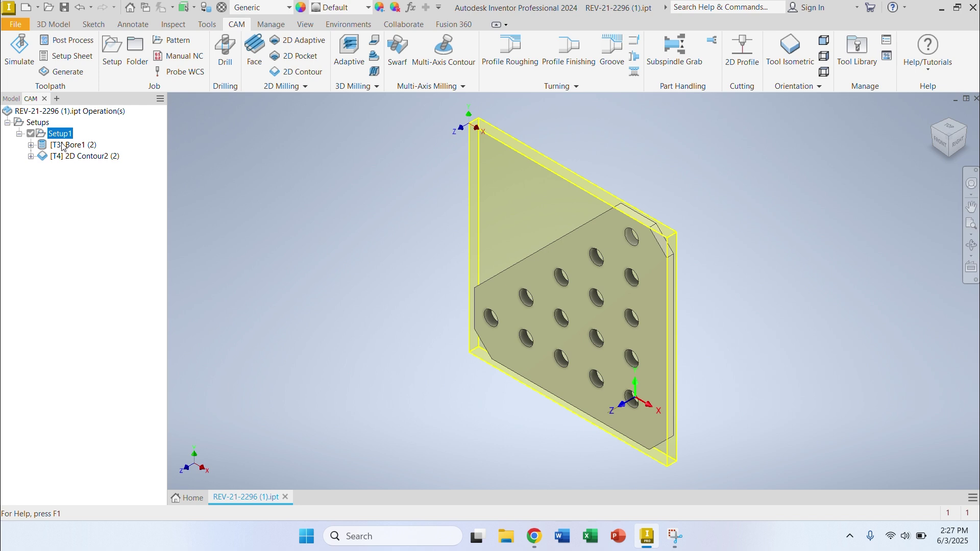
pyautogui.click(63, 145)
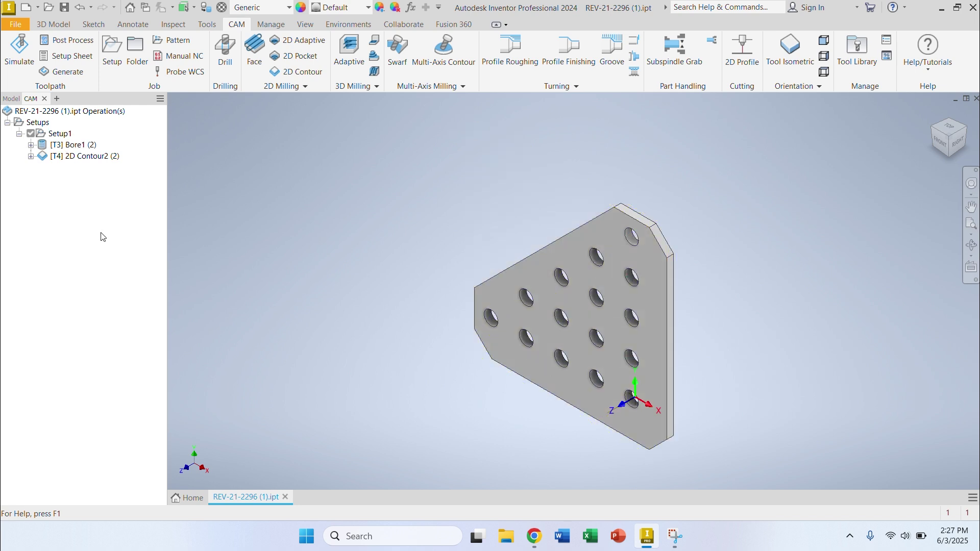
pyautogui.click(95, 145)
pyautogui.click(93, 157)
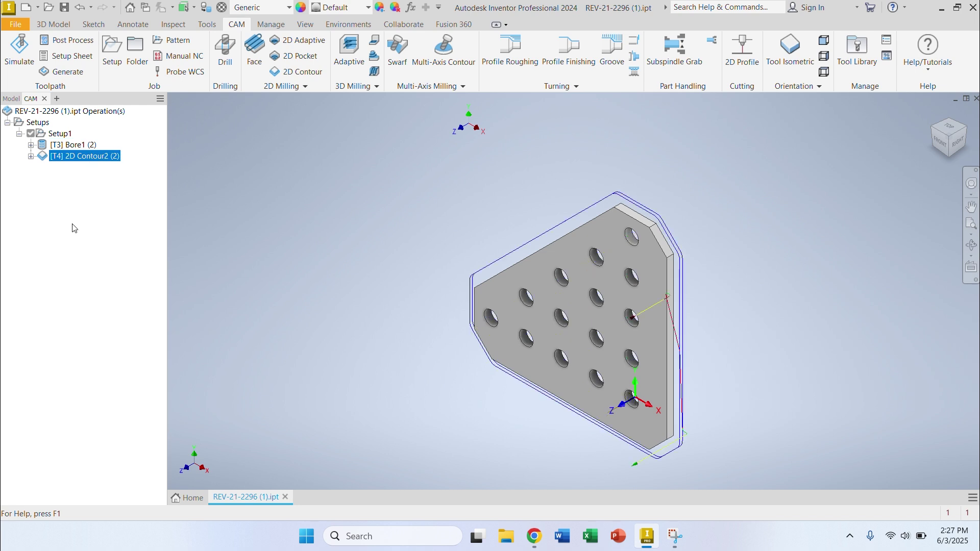
pyautogui.click(71, 250)
# Start post processing the bore operation with the "12902_Axiom Autopro RichAutoA11_m3x (1)" post configuration.
pyautogui.click(71, 146)
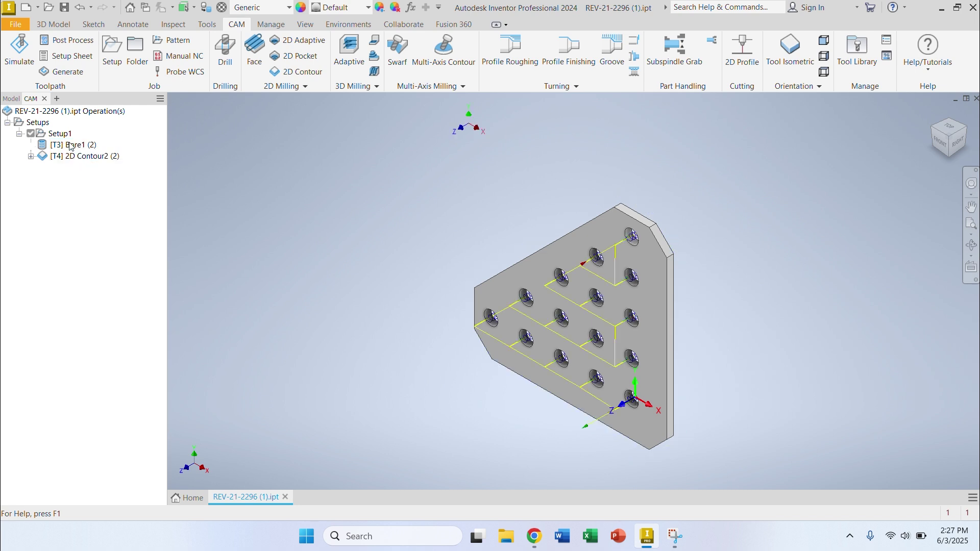
pyautogui.rightClick(71, 147)
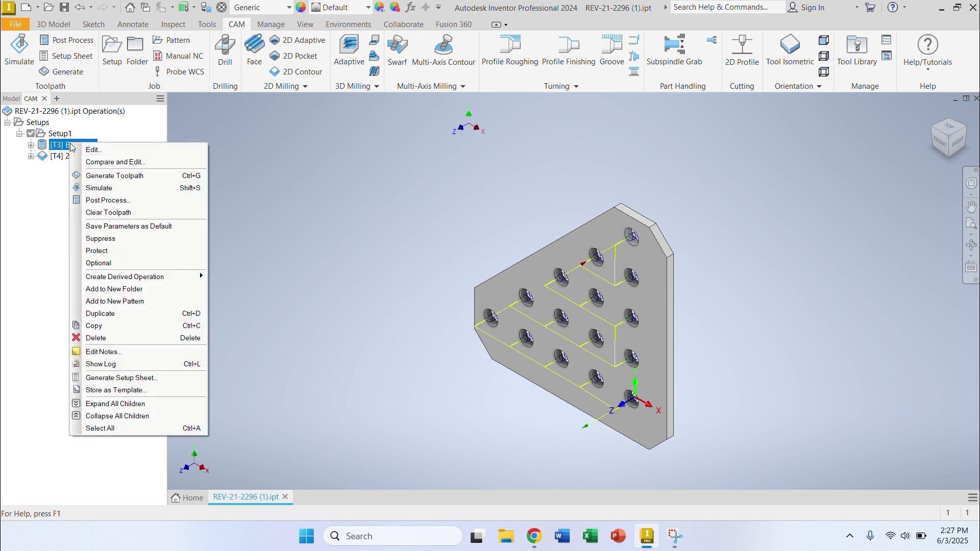
pyautogui.click(100, 201)
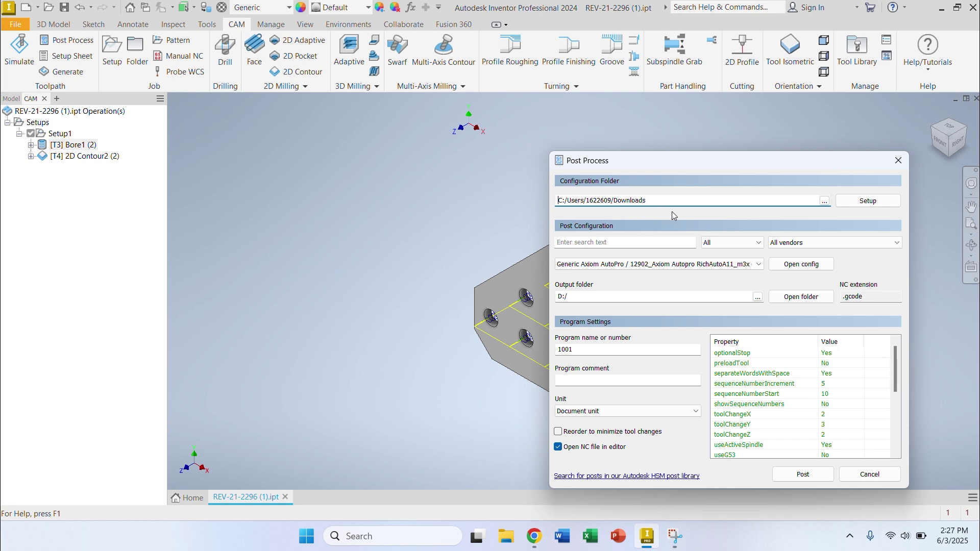
pyautogui.click(641, 268)
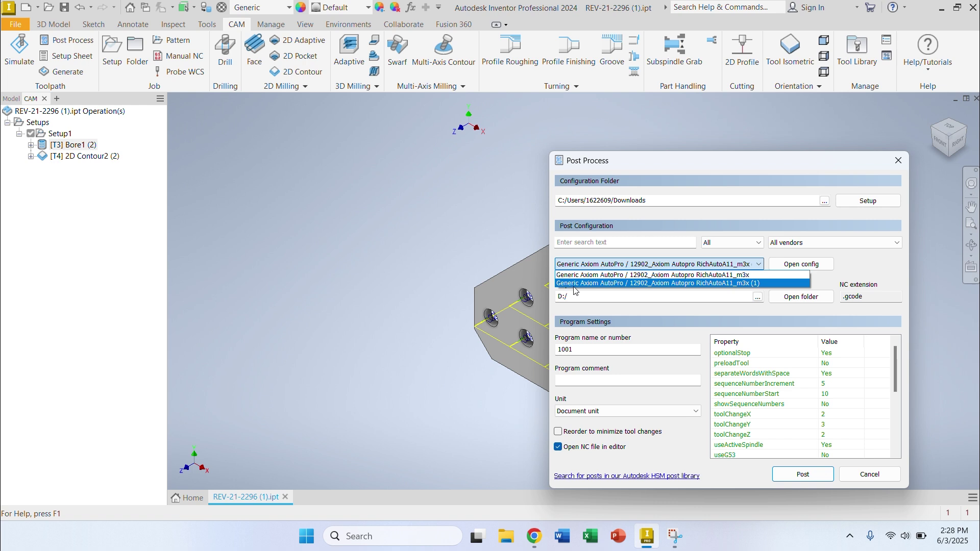
pyautogui.click(620, 285)
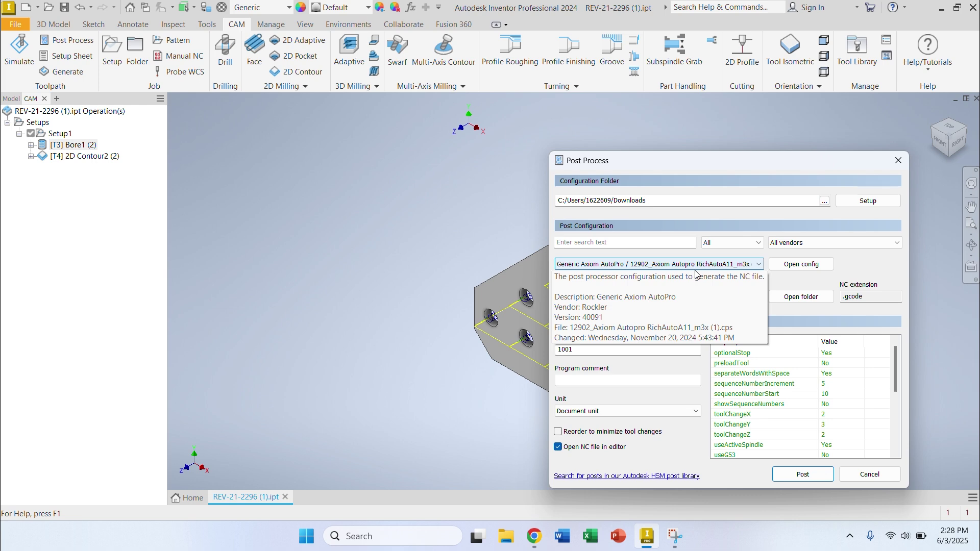
# Set the post output folder to the D: drive and save the bore program as 1001.gcode.
pyautogui.click(756, 297)
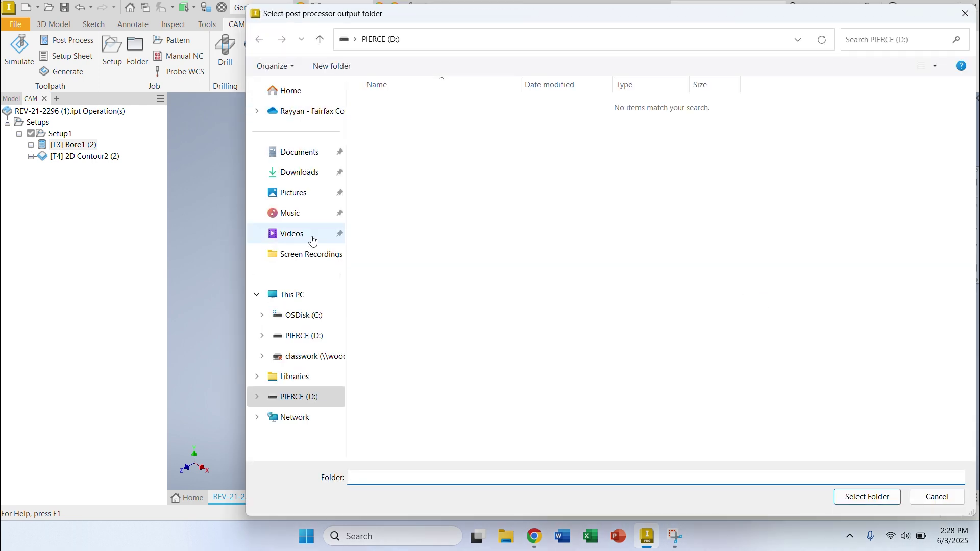
pyautogui.click(300, 397)
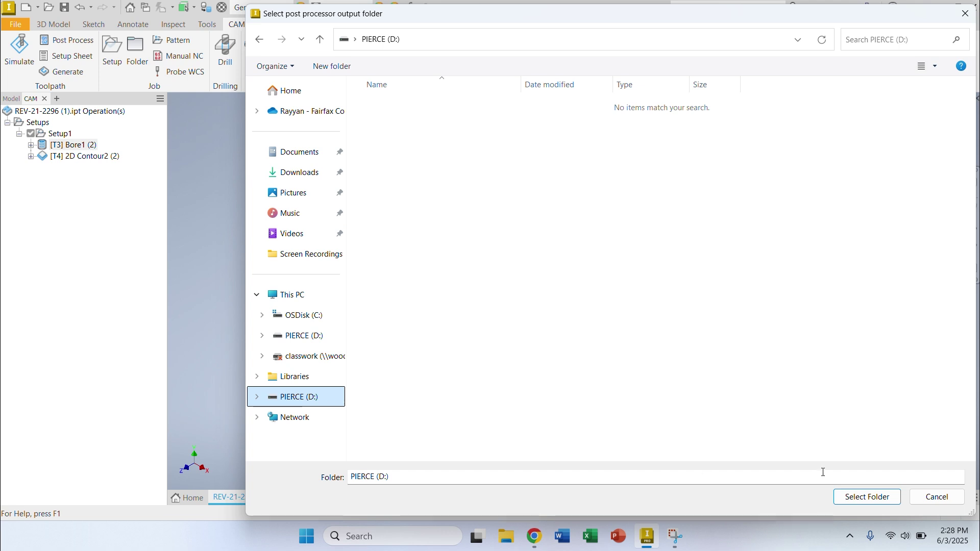
pyautogui.click(850, 498)
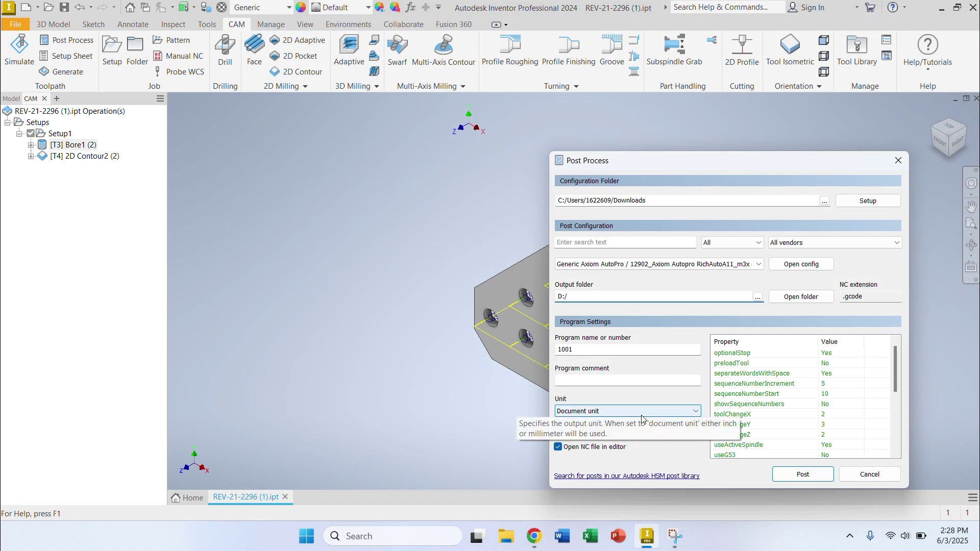
pyautogui.click(807, 477)
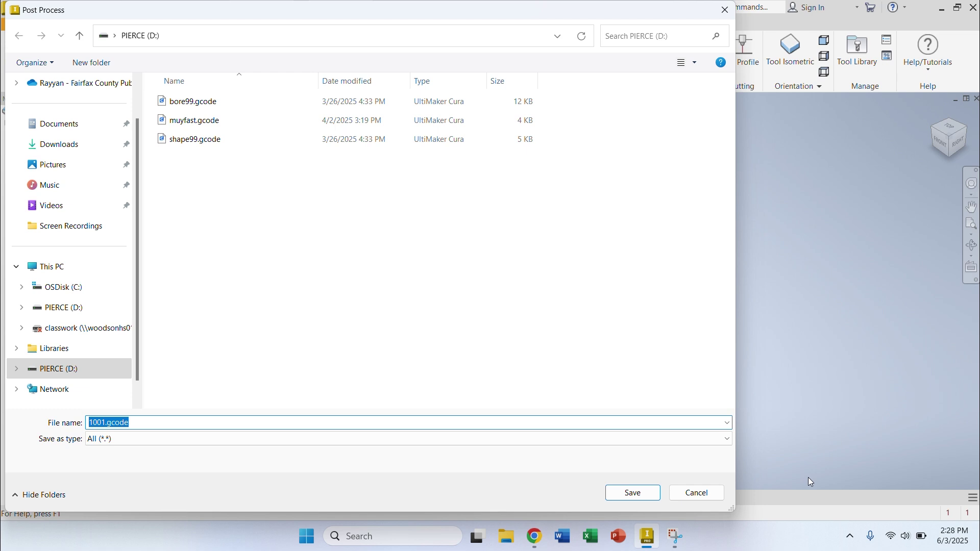
pyautogui.click(624, 493)
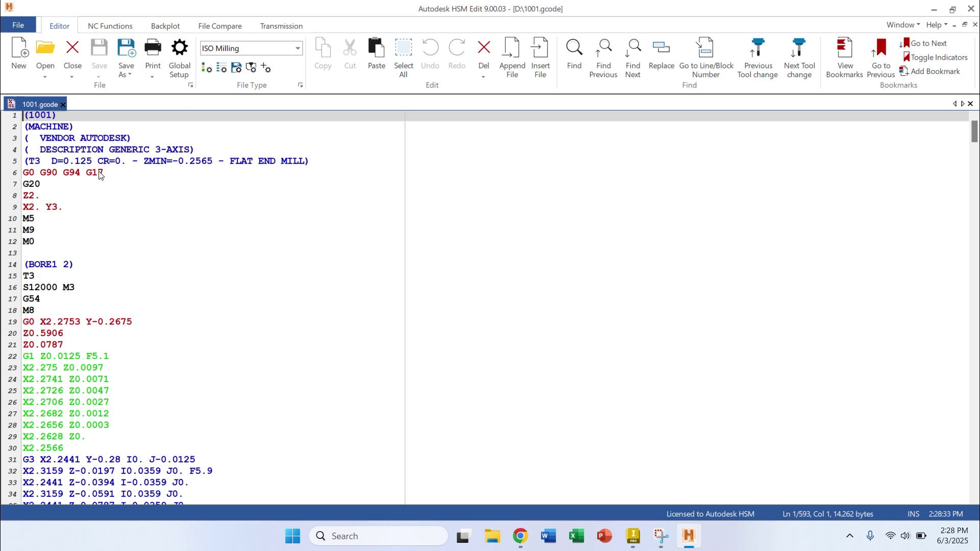
# Look through the posted bore G-code in 1001.gcode, from the header down through the hole passes.
pyautogui.scroll(-20, 213, 342)
pyautogui.scroll(20, 212, 342)
pyautogui.scroll(-18, 85, 187)
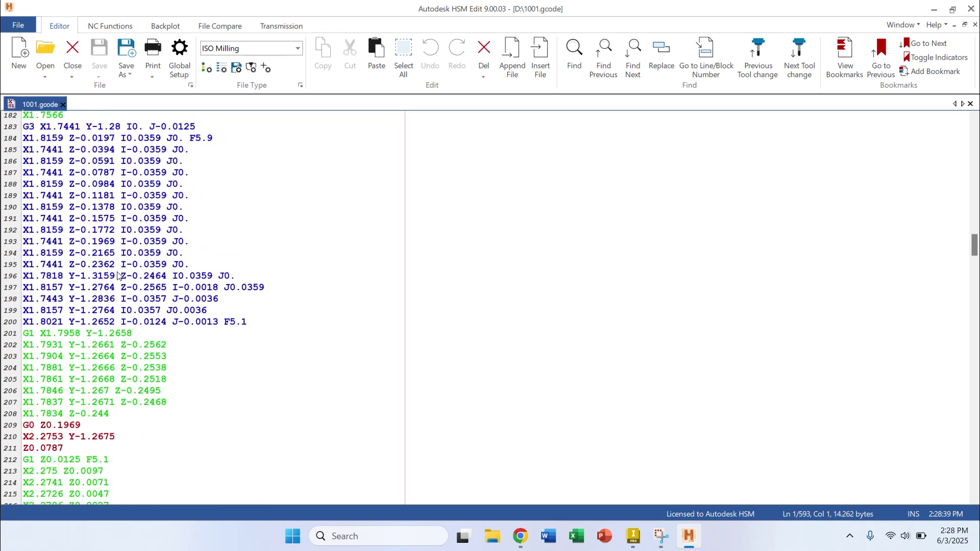
pyautogui.scroll(-14, 223, 428)
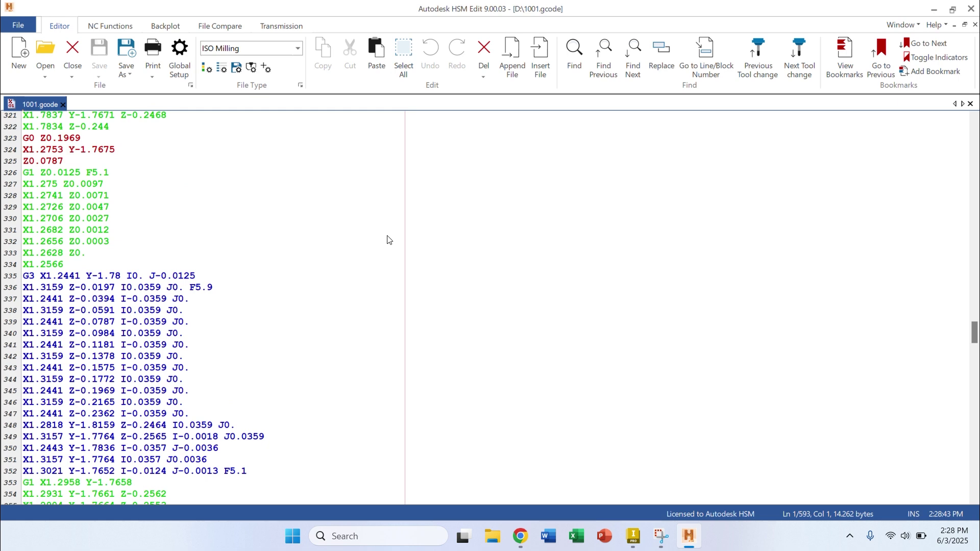
pyautogui.scroll(3, 127, 280)
pyautogui.scroll(2, 127, 280)
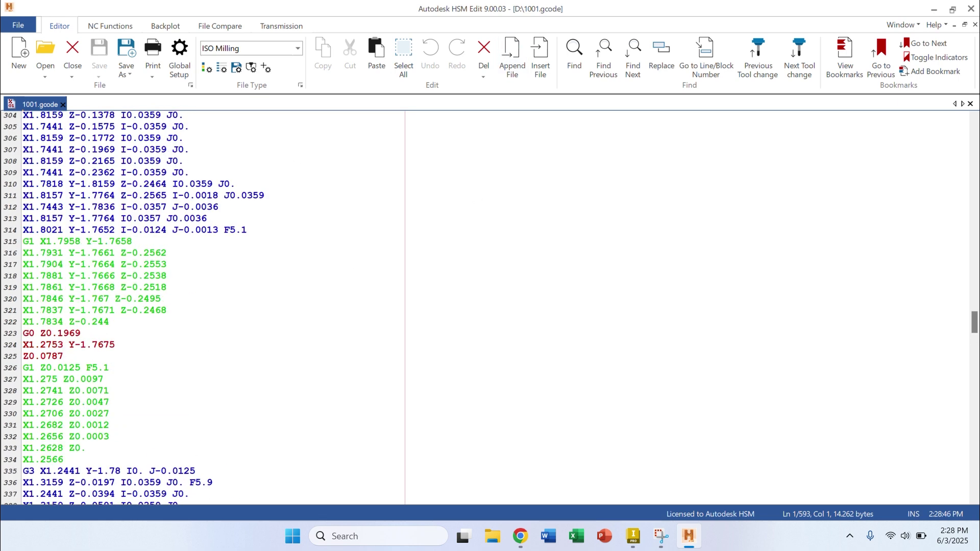
# Minimize the G-code editor, switch to File Explorer and open the D: drive.
pyautogui.click(933, 9)
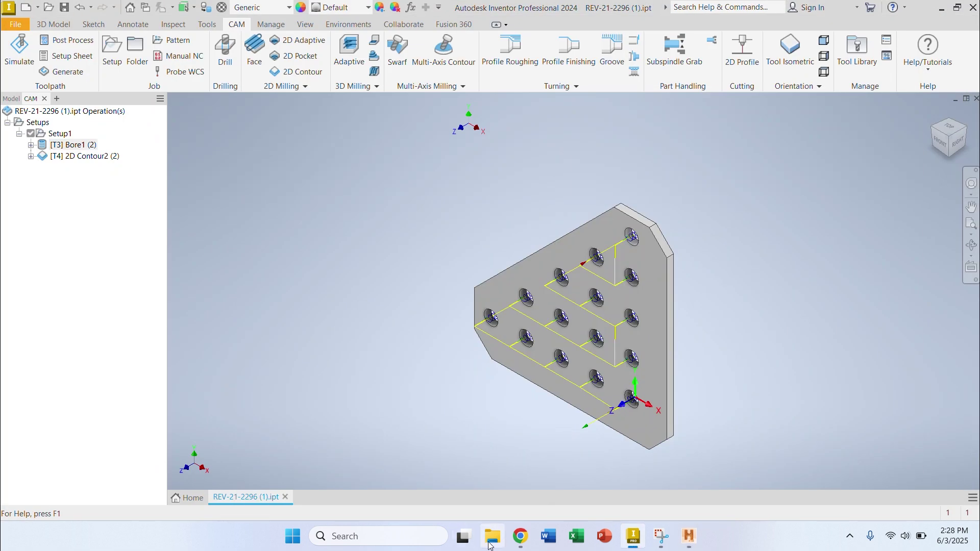
pyautogui.click(491, 541)
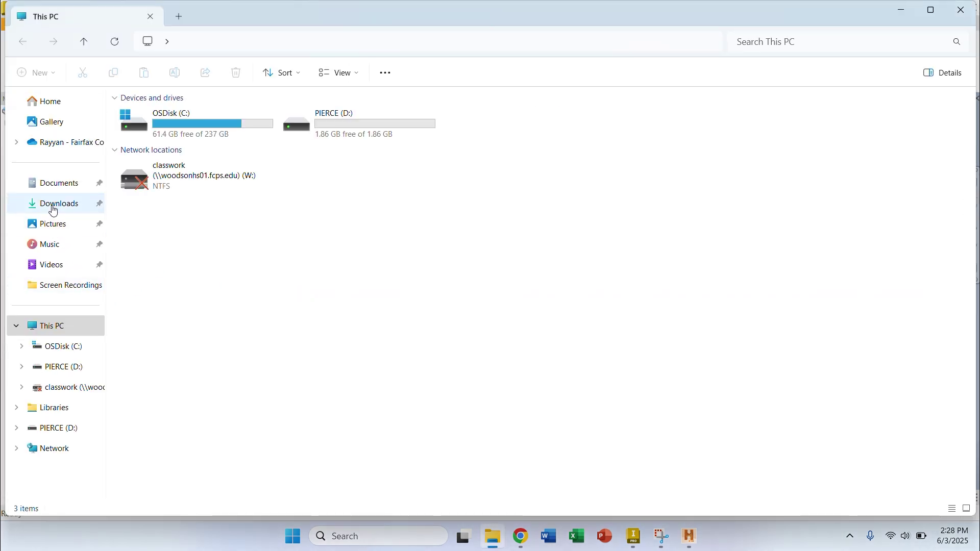
pyautogui.click(45, 429)
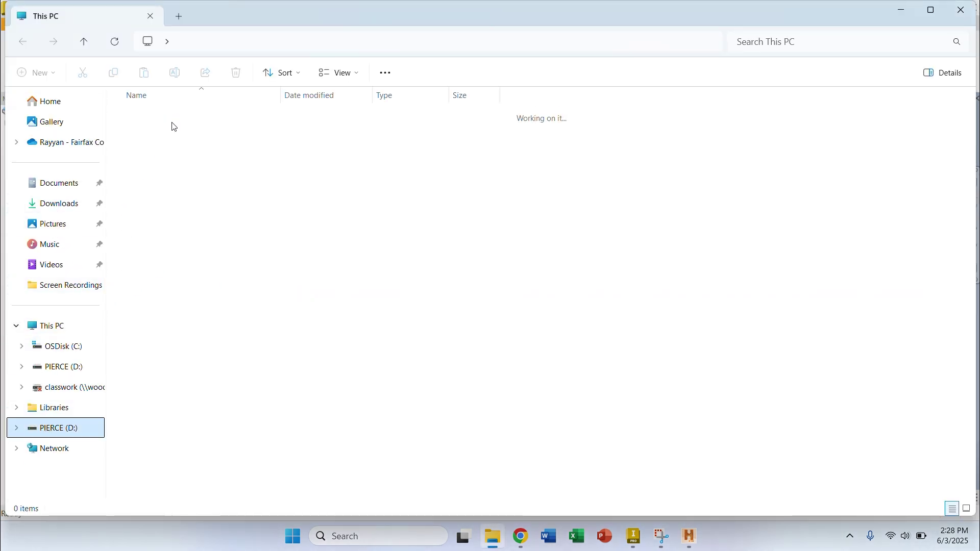
# Rename the 1001.gcode file on the D: drive to BOre.gcode and close File Explorer to return to Inventor.
pyautogui.click(156, 121)
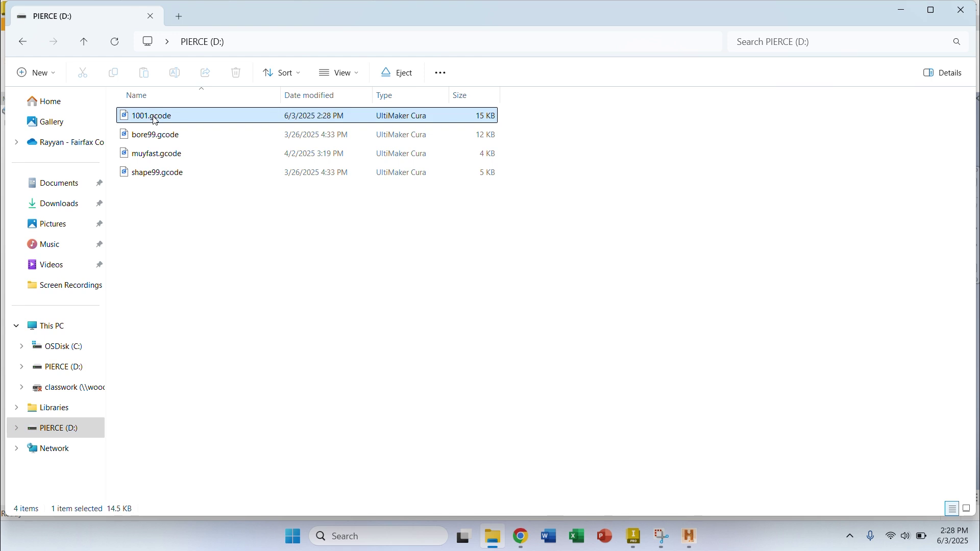
pyautogui.hotkey('shift', 'F10')
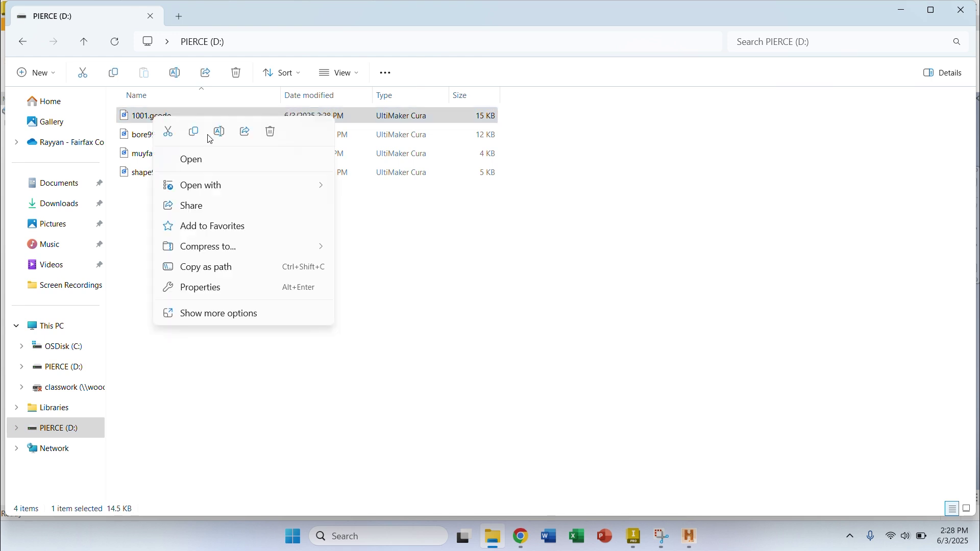
pyautogui.click(195, 292)
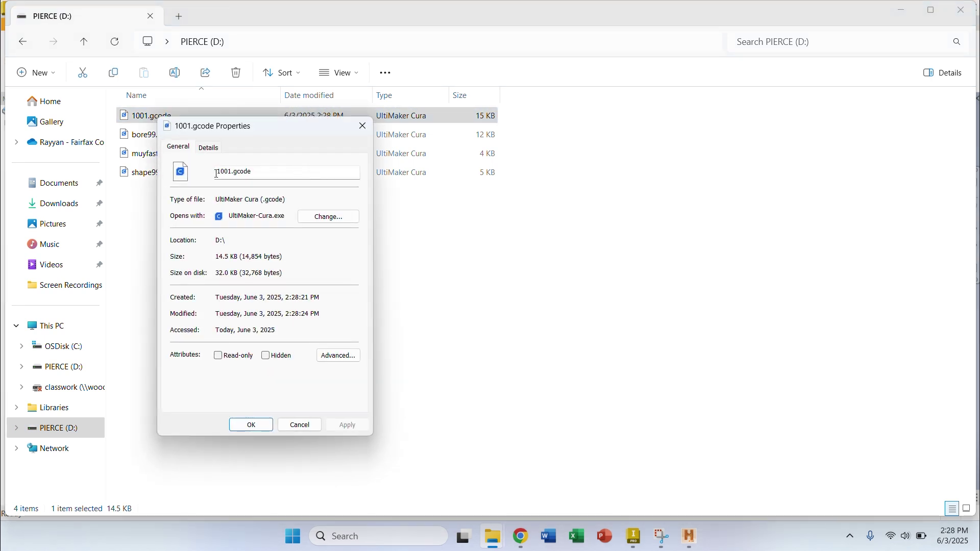
pyautogui.click(217, 173)
pyautogui.press('Delete')
pyautogui.press('Delete')
pyautogui.press('Delete')
pyautogui.press('Delete')
pyautogui.write('BOre')
pyautogui.press('Return')
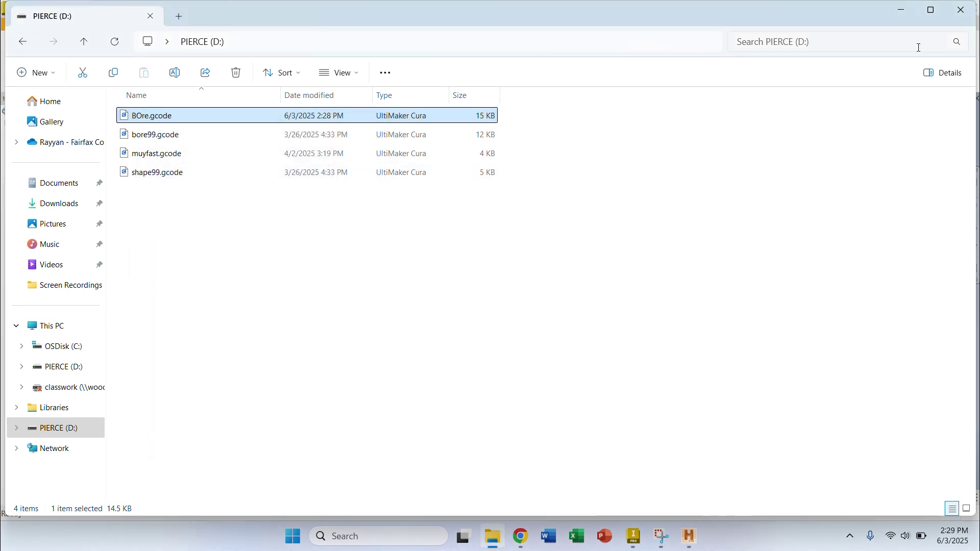
pyautogui.click(958, 19)
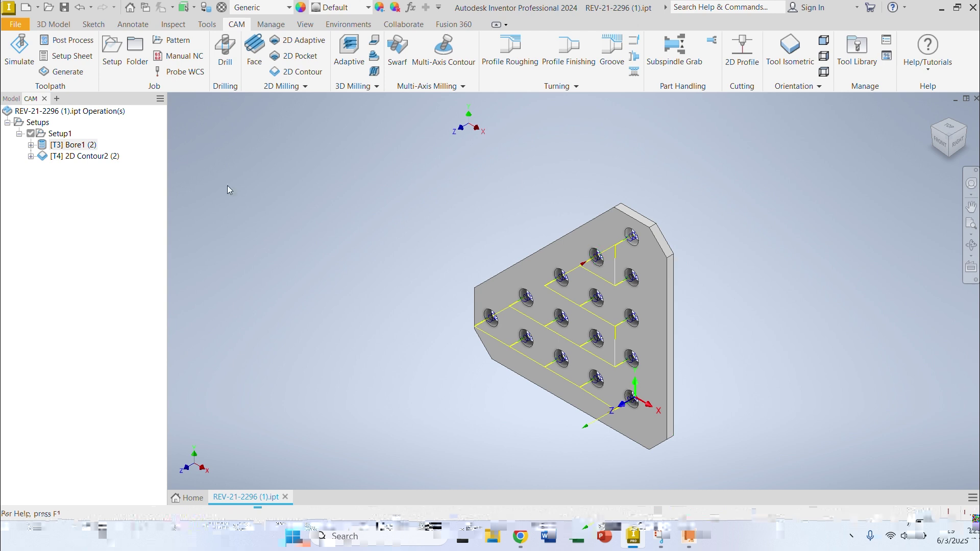
# Post process the 2D contour operation as program Shape, save it to the D: drive as Shape.gcode, and minimize the G-code editor.
pyautogui.click(85, 156)
pyautogui.rightClick(85, 159)
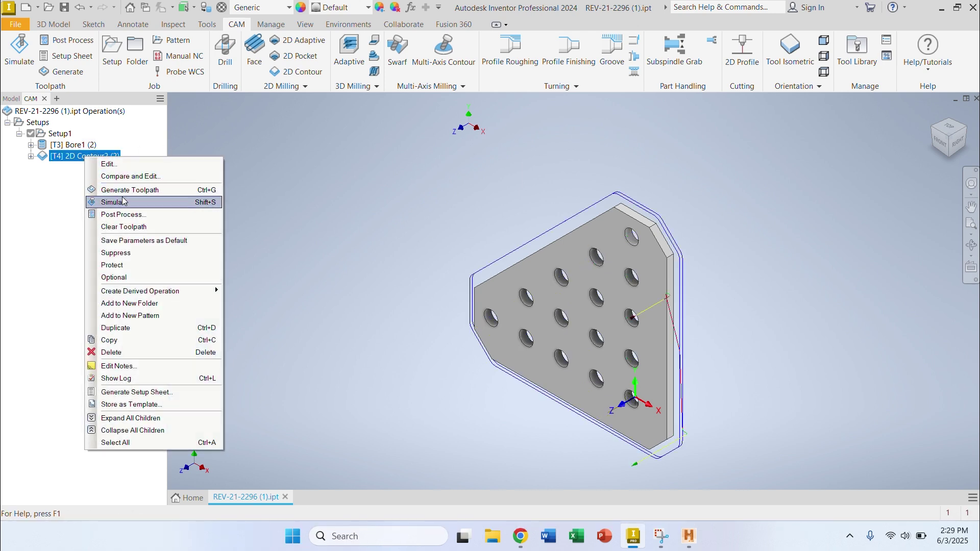
pyautogui.click(138, 215)
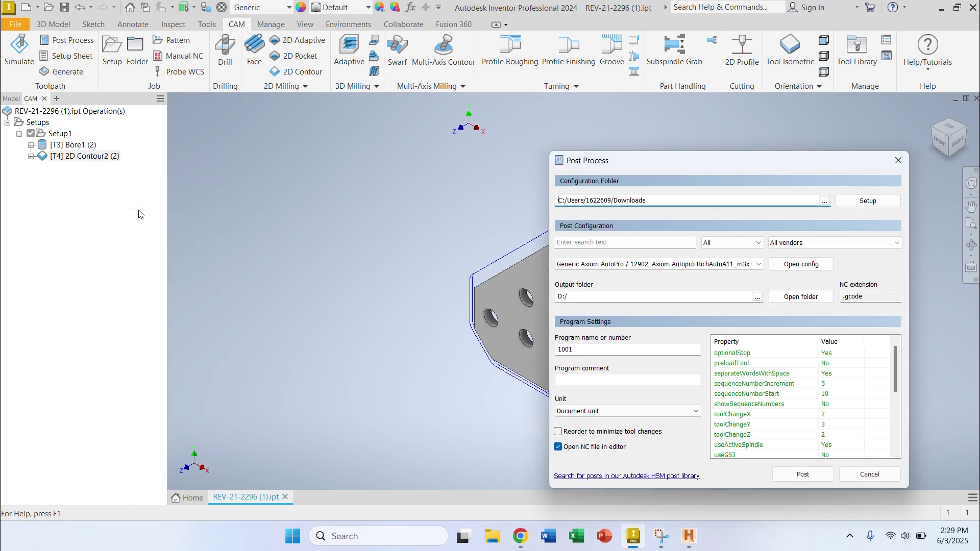
pyautogui.click(586, 350)
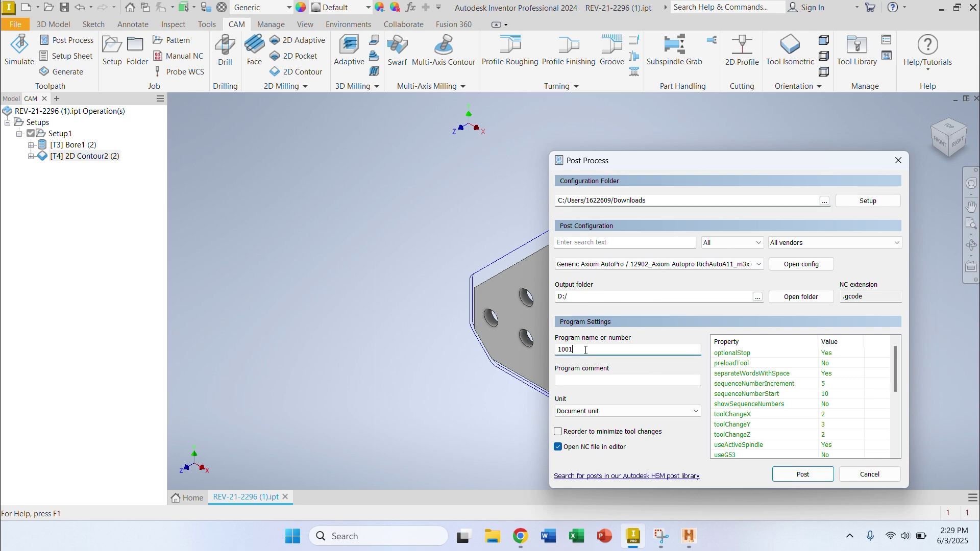
pyautogui.press('BackSpace')
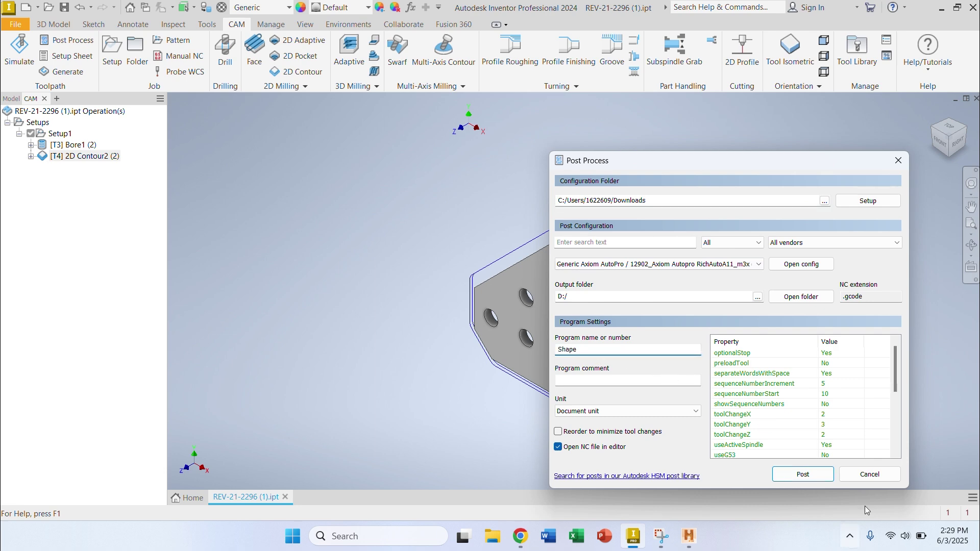
pyautogui.click(798, 477)
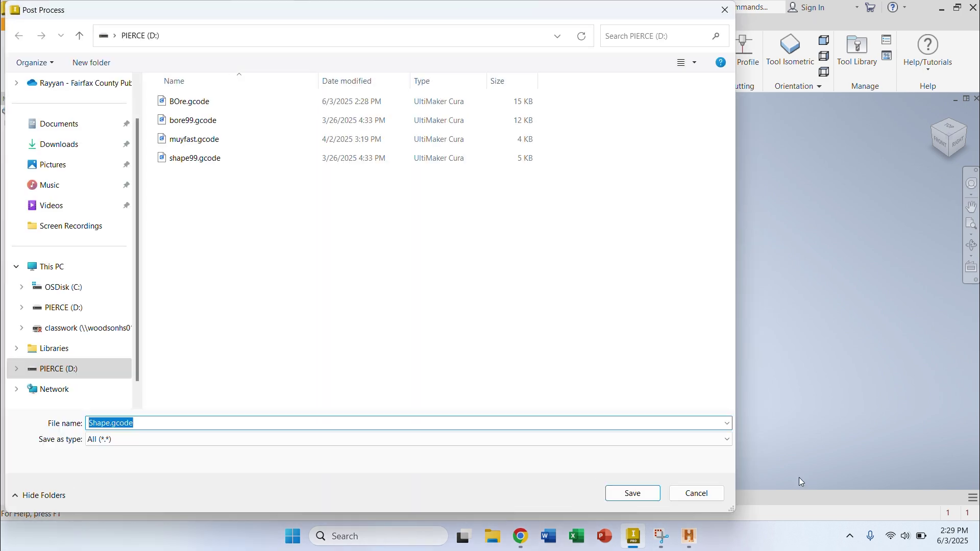
pyautogui.click(633, 493)
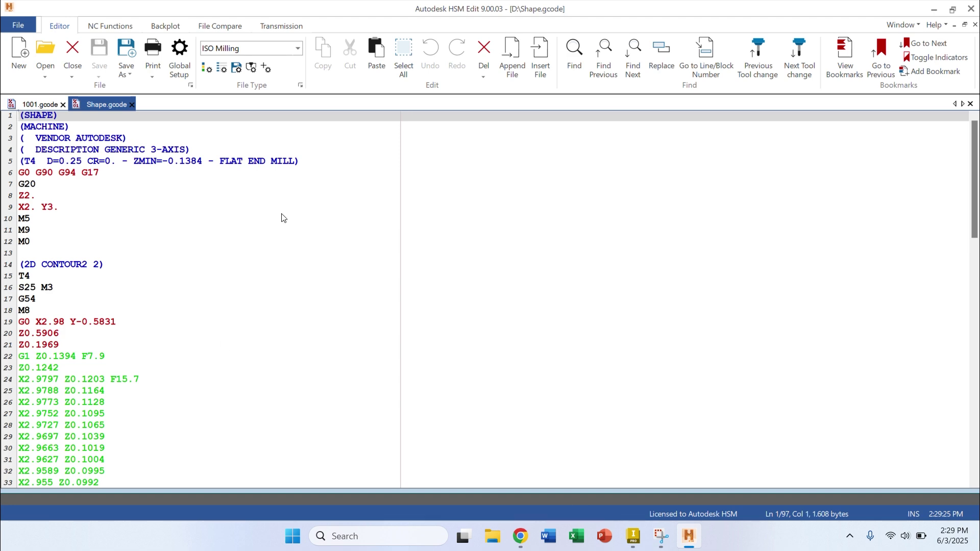
pyautogui.click(941, 10)
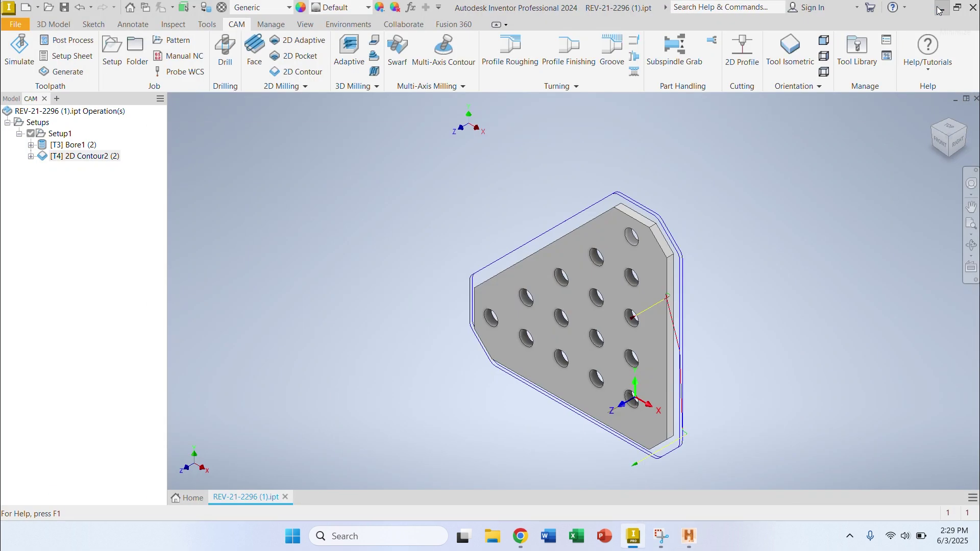